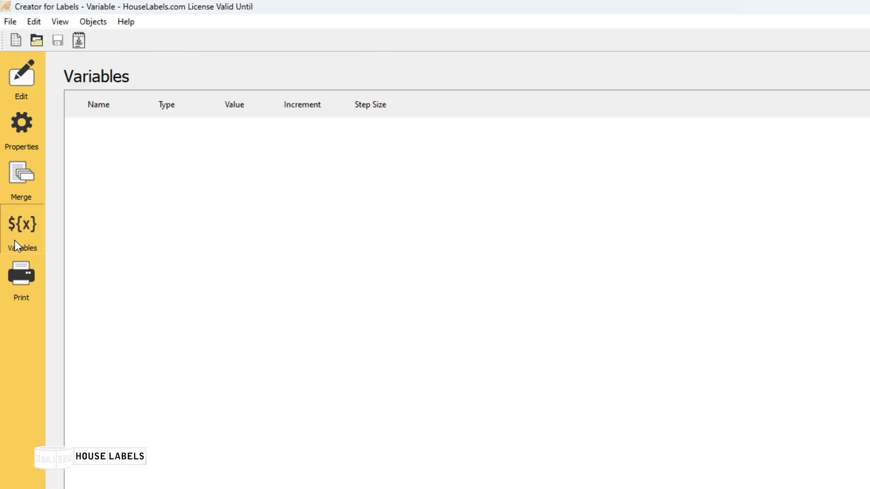
# Start a new variable in the Variables view with type String and name HouseLabels
pyautogui.click(15, 240)
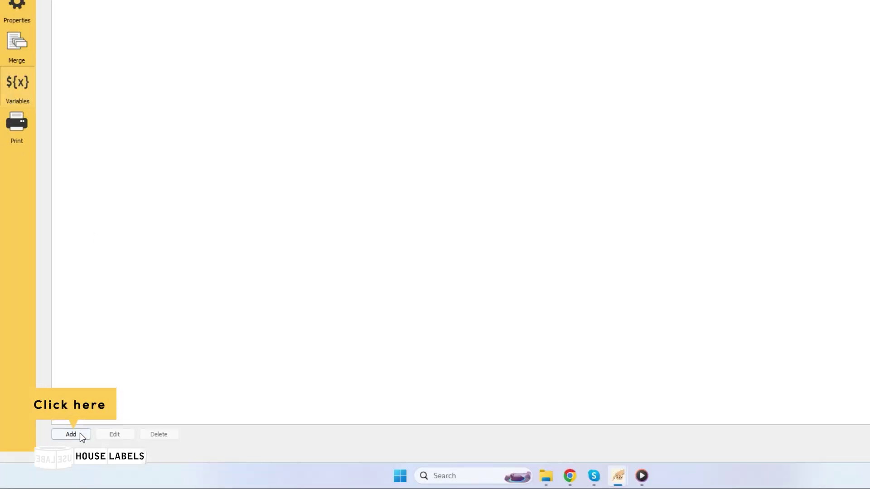
pyautogui.click(80, 436)
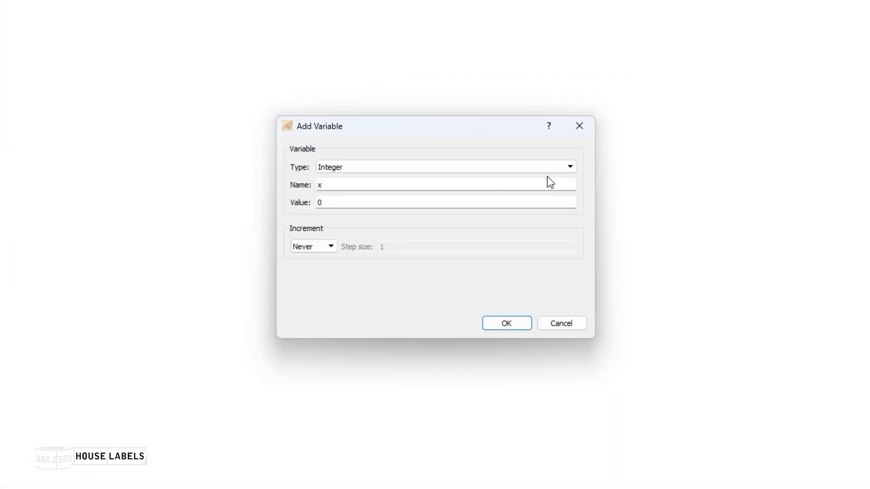
pyautogui.click(572, 167)
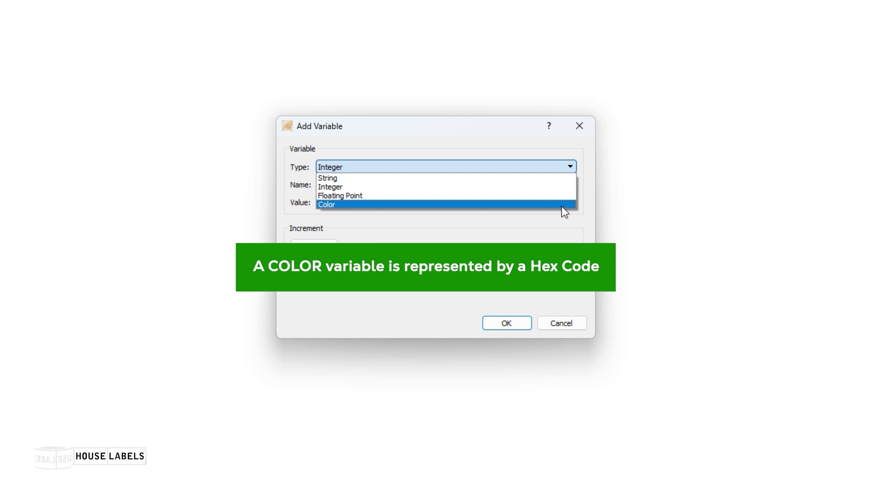
pyautogui.click(555, 179)
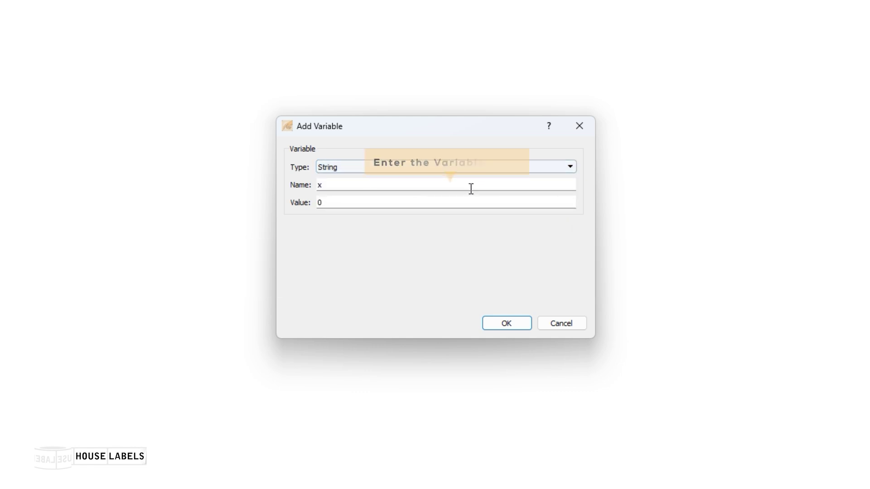
pyautogui.doubleClick(430, 184)
pyautogui.press('BackSpace')
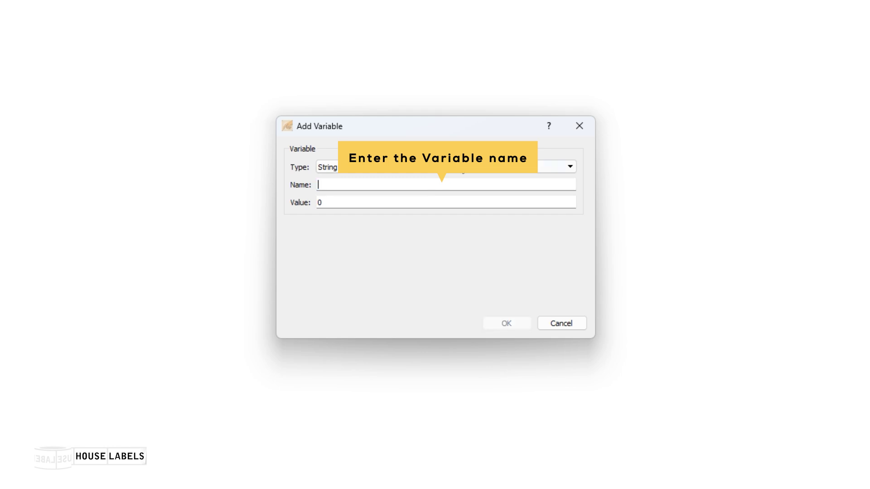
pyautogui.write('HouseLabels')
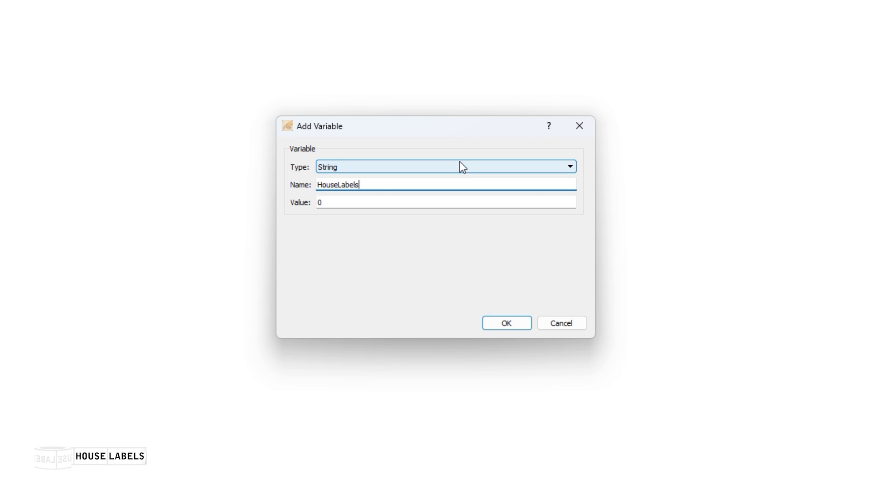
pyautogui.hotkey('ctrl', 'a')
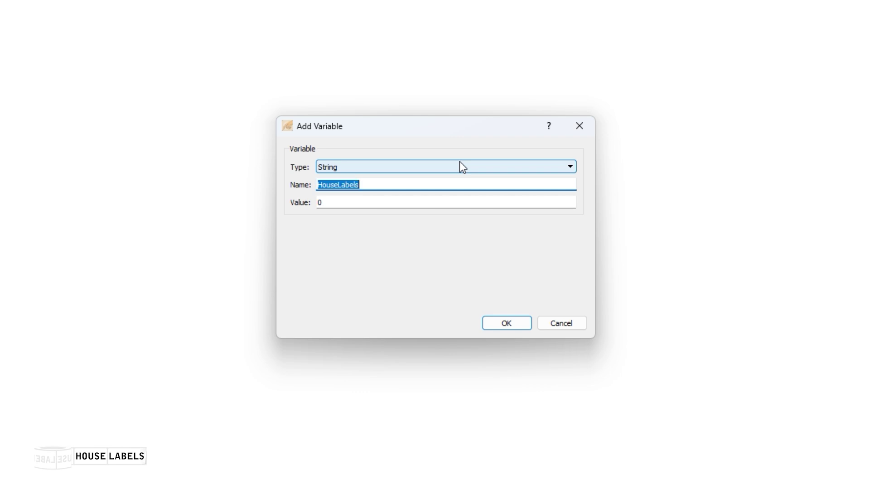
# Give the HouseLabels string variable the fixed value 104 and add it to the variable list
pyautogui.click(397, 200)
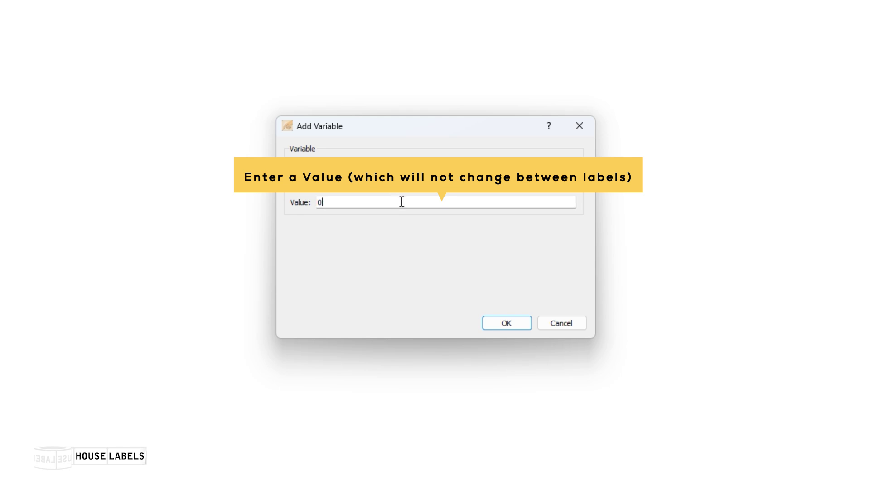
pyautogui.press('BackSpace')
pyautogui.write('104')
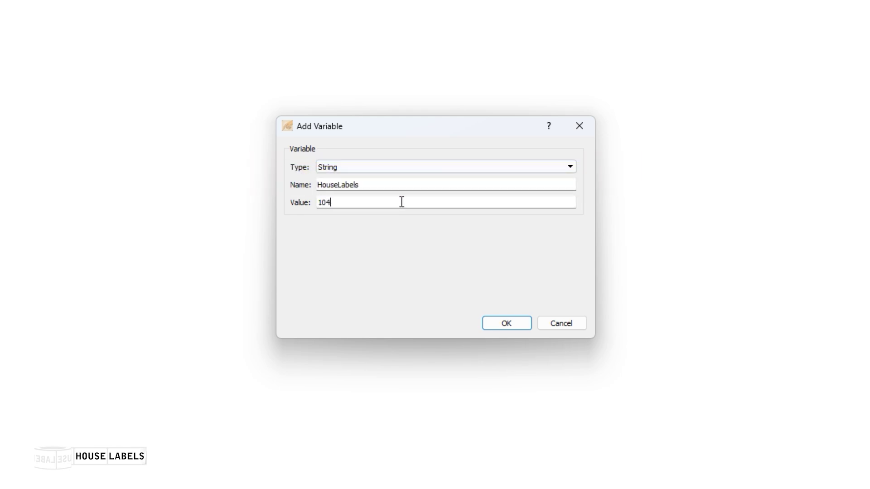
pyautogui.click(503, 327)
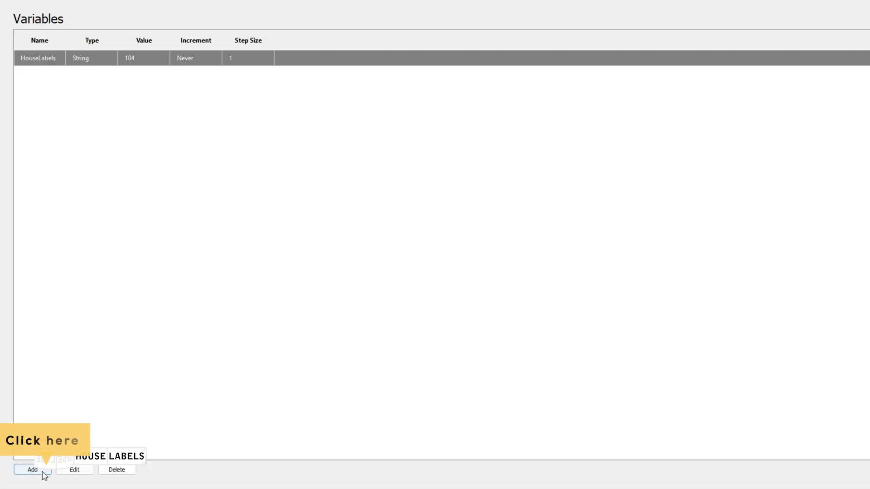
# Start a second variable of type Integer named HouseLabelsCustomer
pyautogui.click(44, 473)
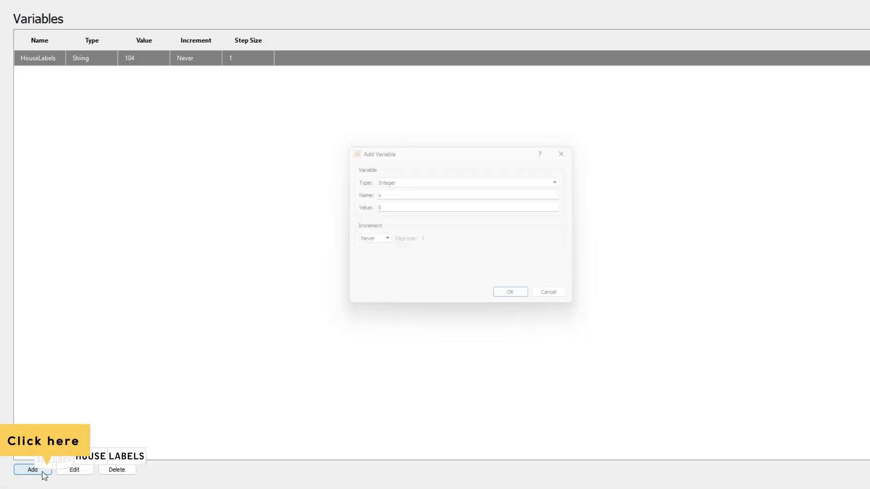
pyautogui.click(556, 183)
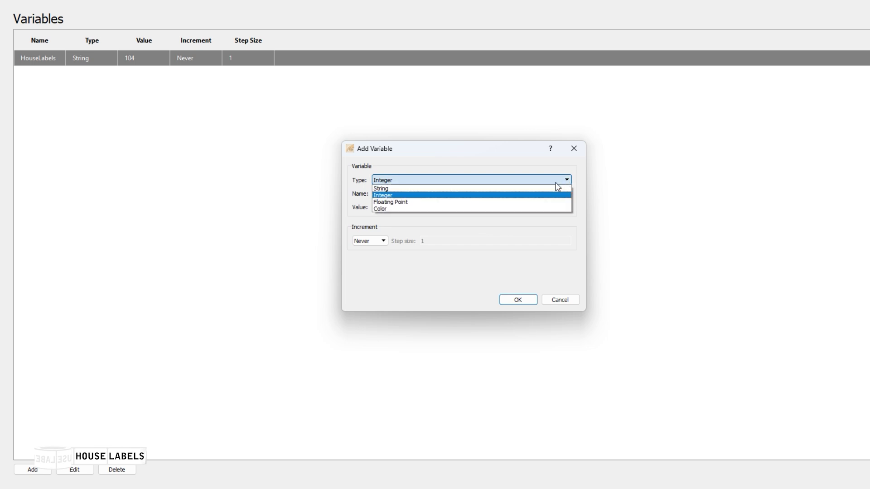
pyautogui.click(457, 195)
pyautogui.click(445, 193)
pyautogui.write('HouseLabels')
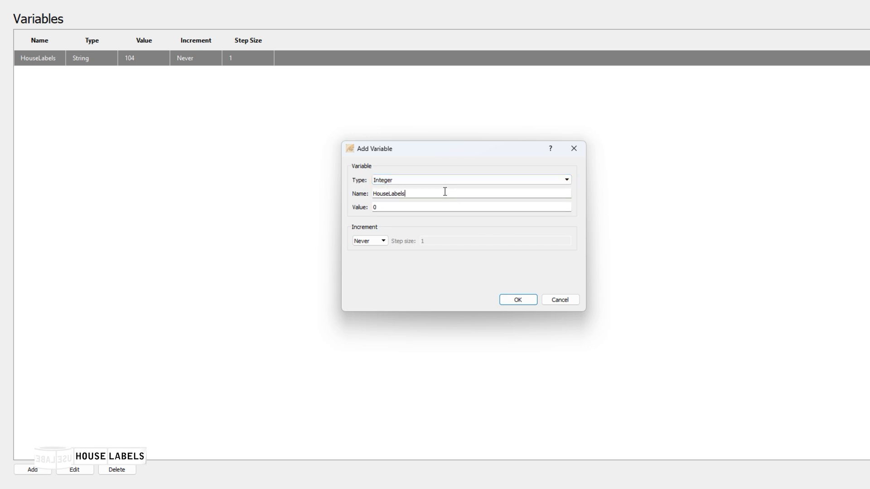
pyautogui.write('Customer')
# Set the integer variable's starting value to 1, incrementing per item with step size 2, and add it
pyautogui.click(383, 208)
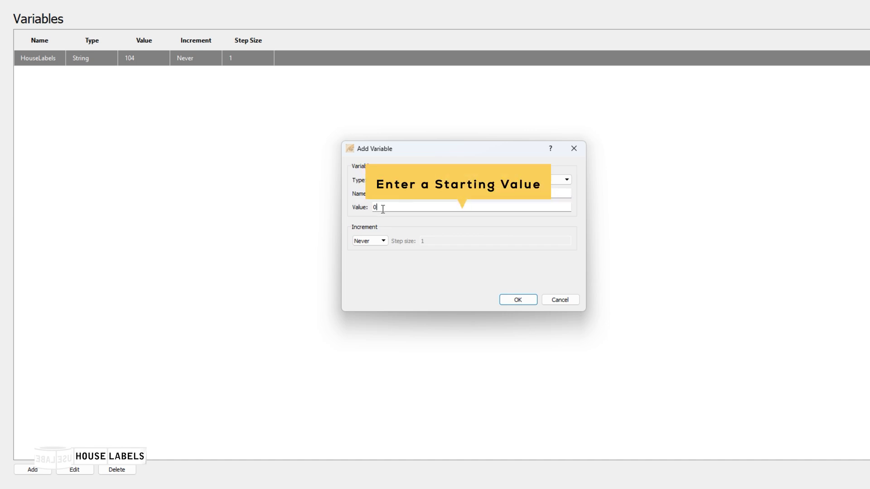
pyautogui.moveTo(383, 208); pyautogui.dragTo(348, 208)
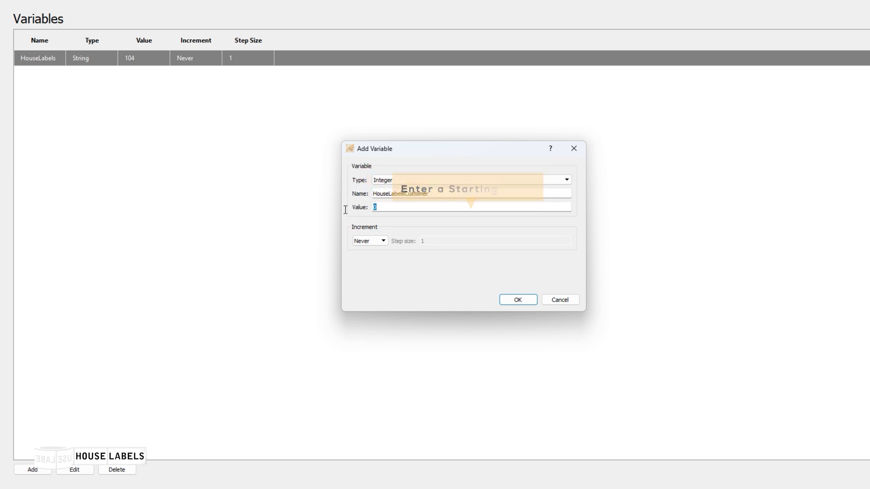
pyautogui.write('1')
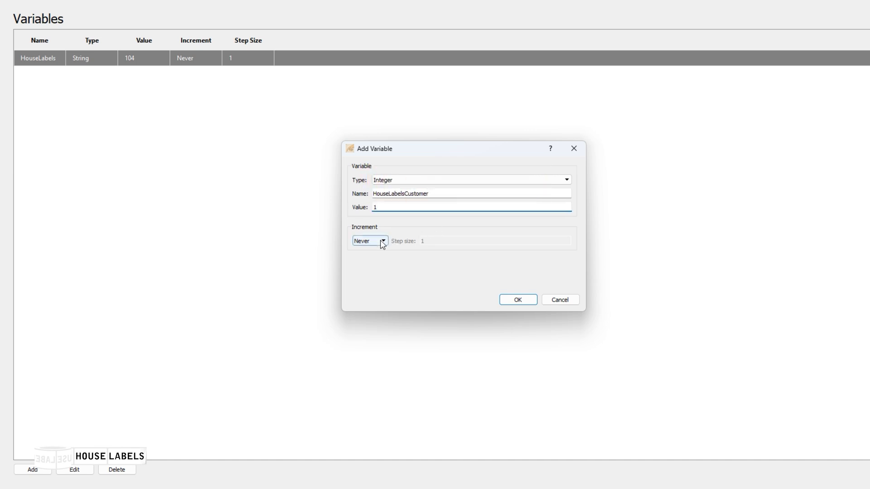
pyautogui.click(384, 241)
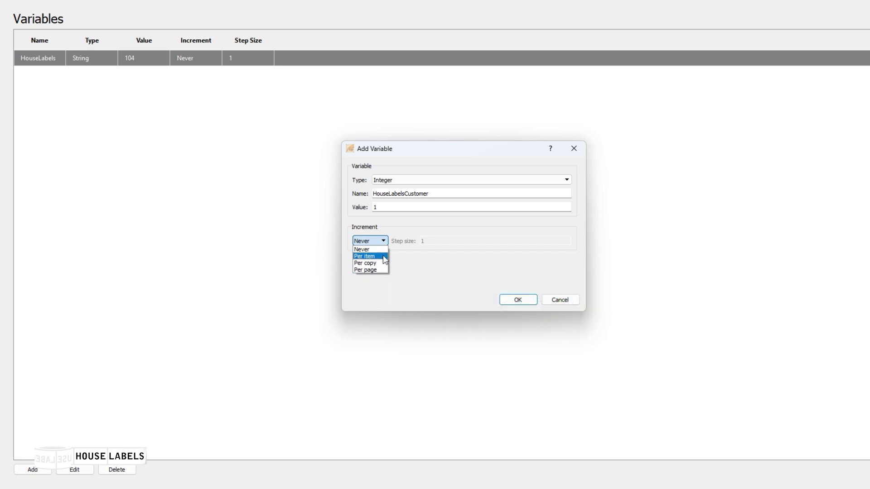
pyautogui.click(384, 260)
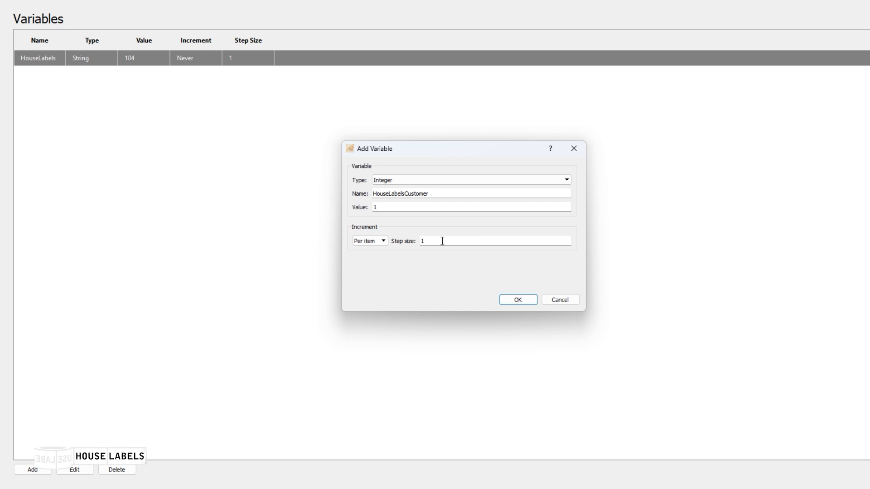
pyautogui.press('BackSpace')
pyautogui.write('2')
pyautogui.click(517, 301)
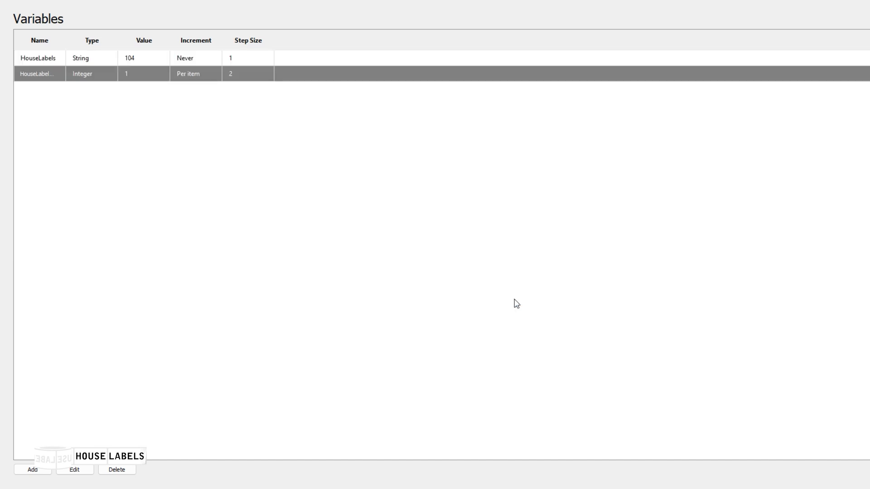
# Start a third variable of type Floating Point named HouseLabelsCount
pyautogui.click(45, 472)
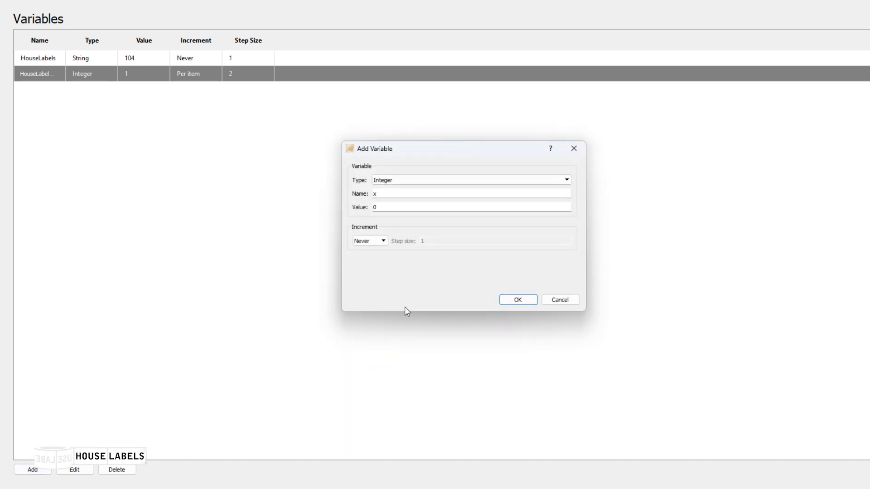
pyautogui.click(568, 183)
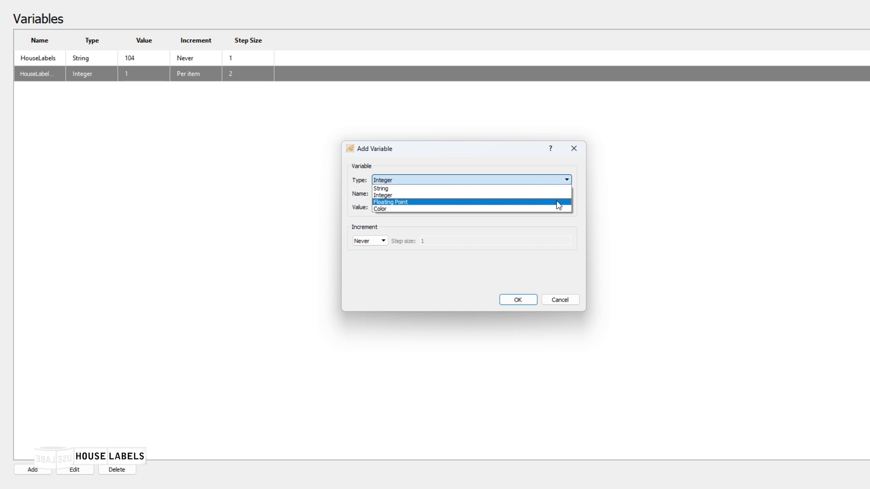
pyautogui.click(558, 202)
pyautogui.doubleClick(521, 193)
pyautogui.write('HouseLabels')
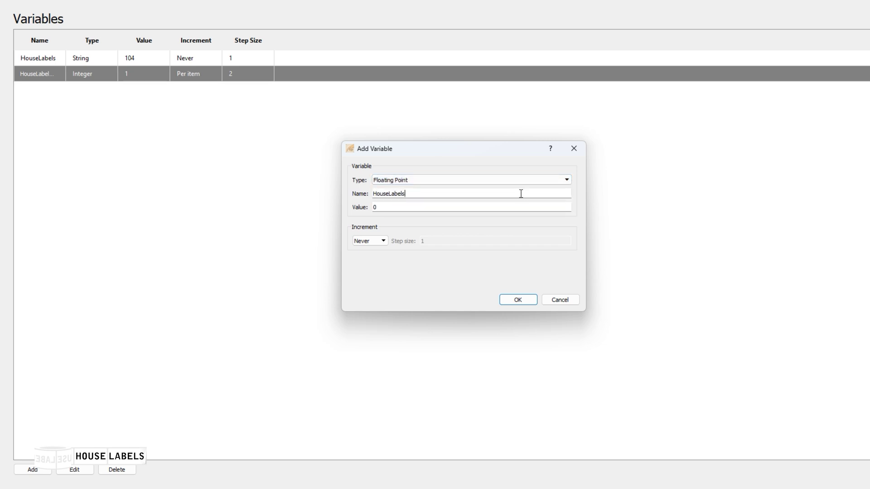
pyautogui.write('Count')
# Set the floating point variable's starting value to 0.3, incrementing per item with step size 0.3, and add it
pyautogui.press('Tab')
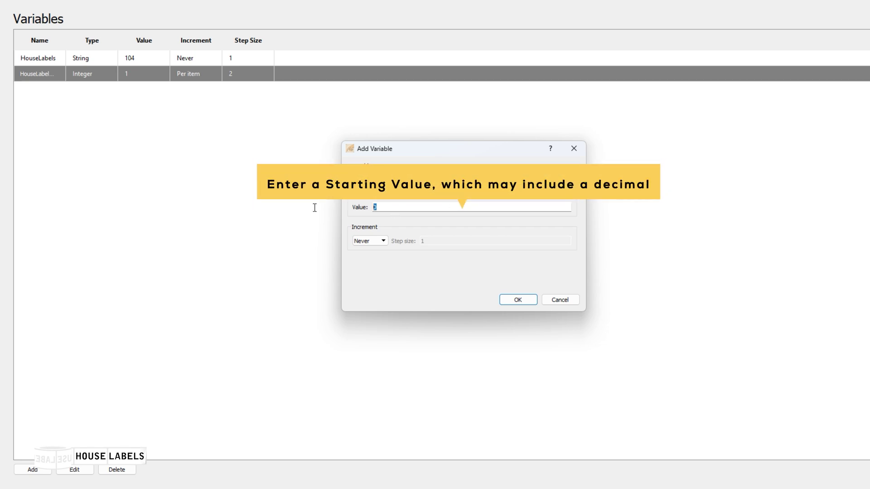
pyautogui.write('0.3')
pyautogui.click(383, 242)
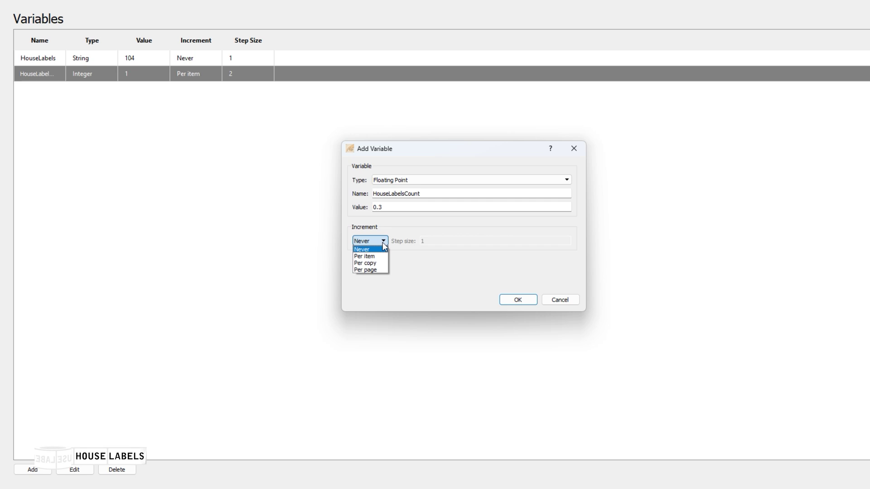
pyautogui.click(384, 259)
pyautogui.moveTo(449, 239); pyautogui.dragTo(391, 247)
pyautogui.write('0.3')
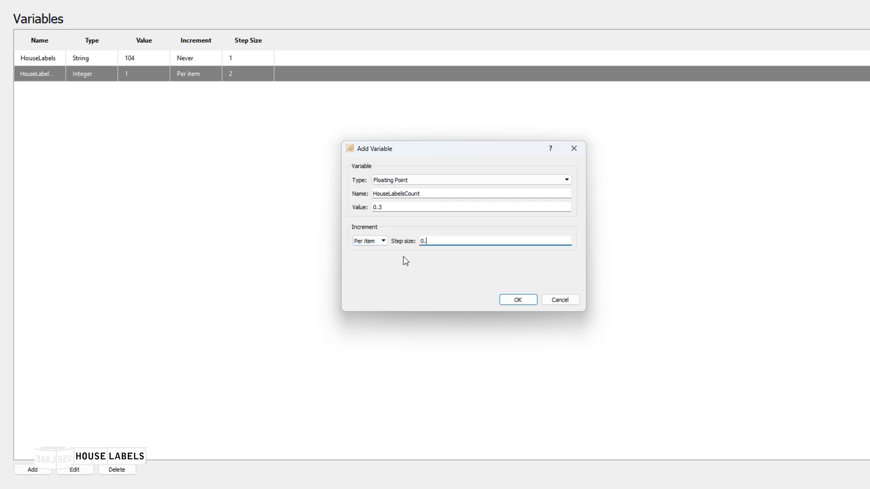
pyautogui.click(518, 301)
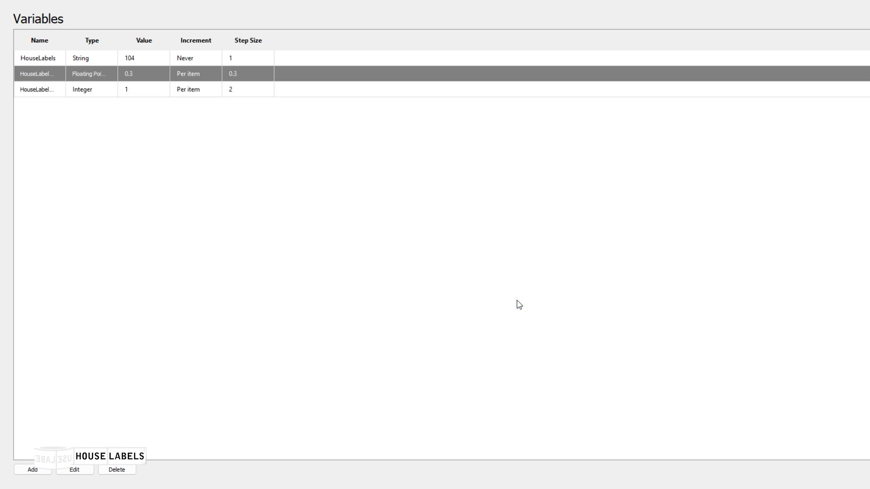
# Start a fourth variable of type Color named Paper
pyautogui.click(42, 474)
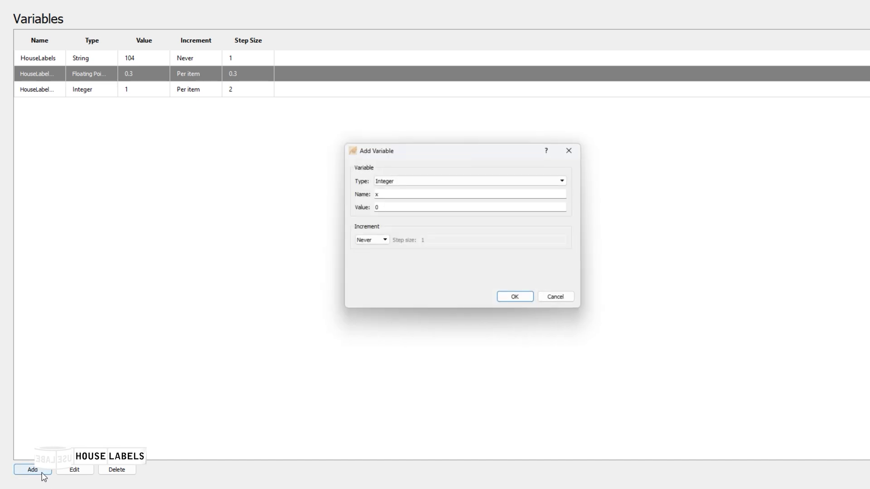
pyautogui.click(570, 183)
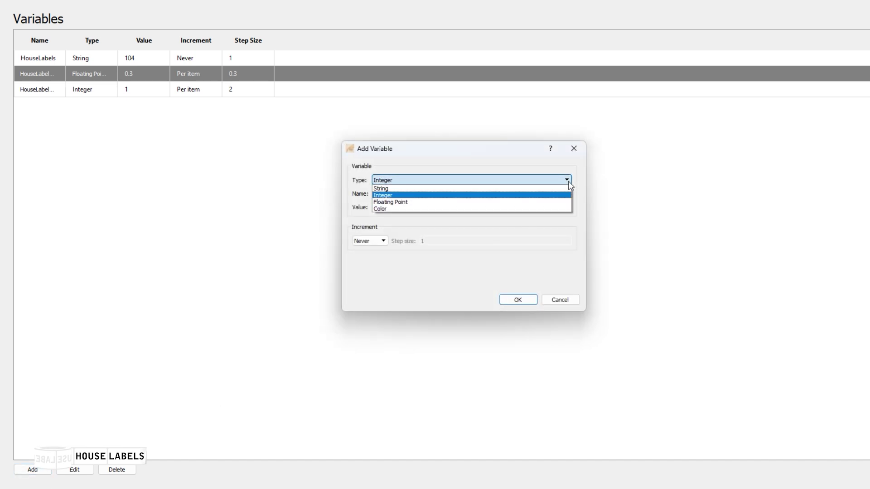
pyautogui.click(395, 209)
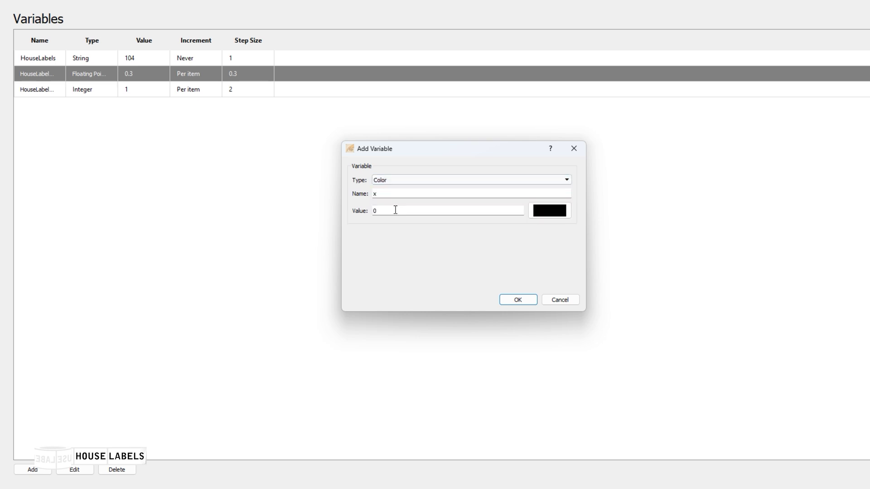
pyautogui.click(378, 197)
pyautogui.write('Papger')
pyautogui.press('BackSpace')
pyautogui.press('BackSpace')
pyautogui.press('BackSpace')
pyautogui.write('er')
# Choose the light orange standard color (#fcaf3e) as the Paper variable's value and add the variable
pyautogui.click(551, 217)
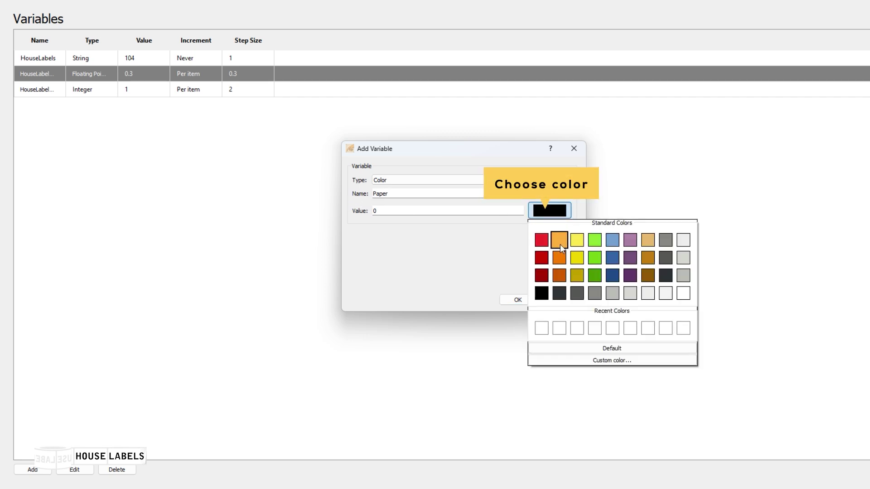
pyautogui.click(560, 242)
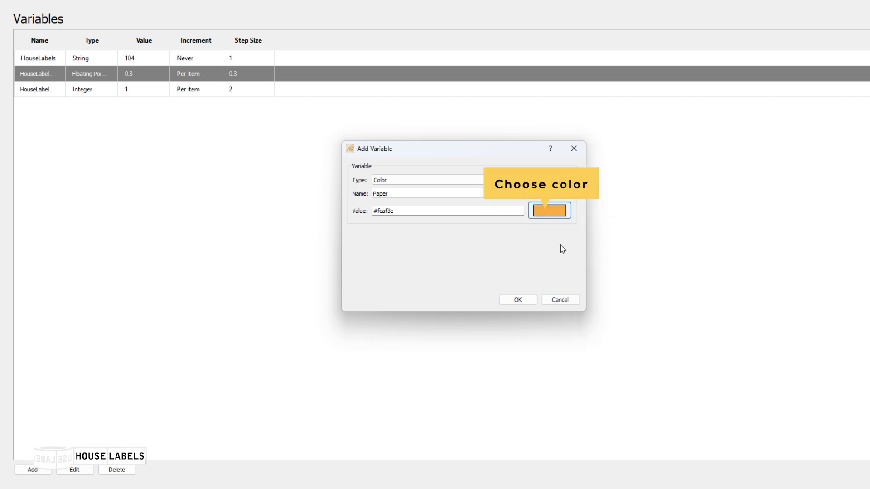
pyautogui.click(526, 300)
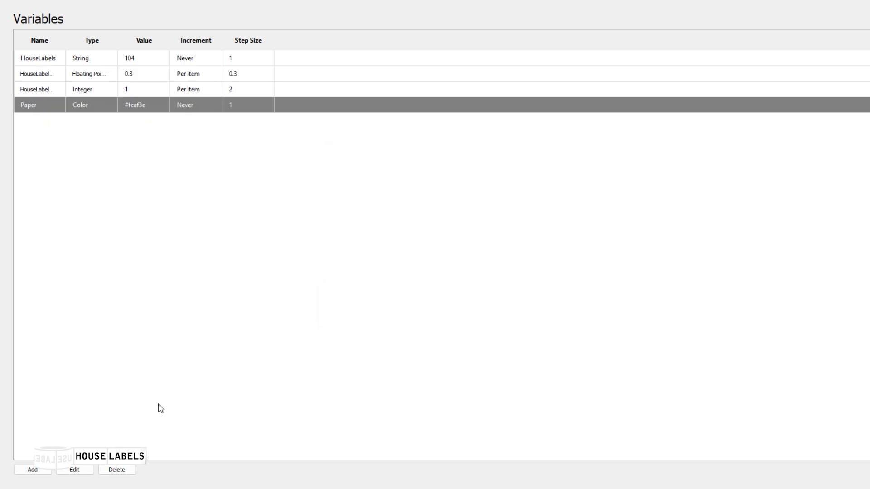
# Add a fifth variable of type Color named Char with the green standard color (#73d216) as its value
pyautogui.click(39, 470)
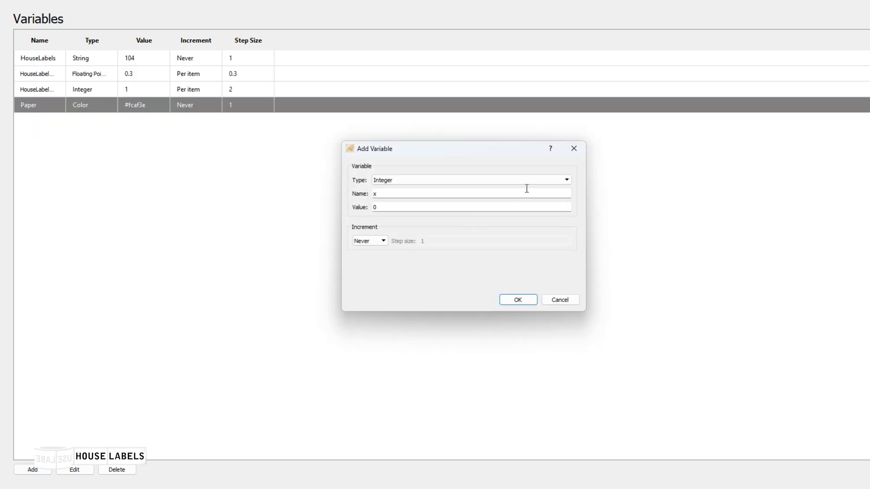
pyautogui.click(560, 182)
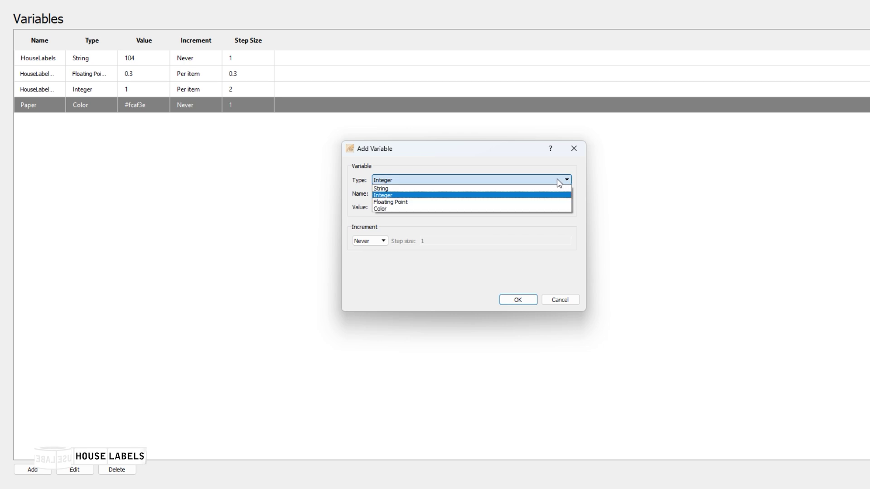
pyautogui.click(469, 209)
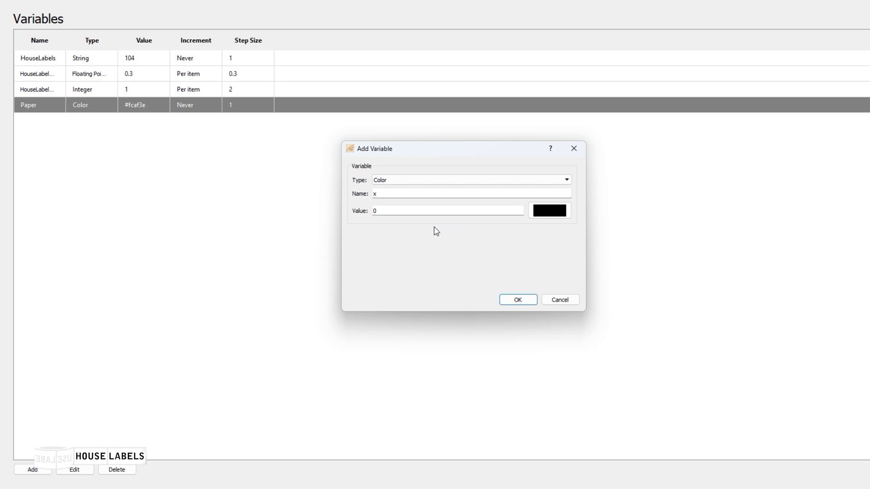
pyautogui.click(400, 195)
pyautogui.doubleClick(401, 193)
pyautogui.write('Char')
pyautogui.click(561, 213)
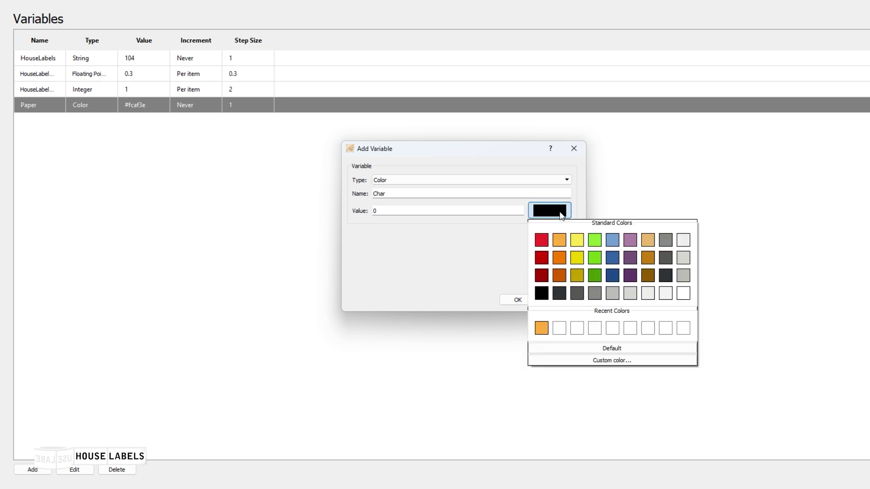
pyautogui.click(595, 258)
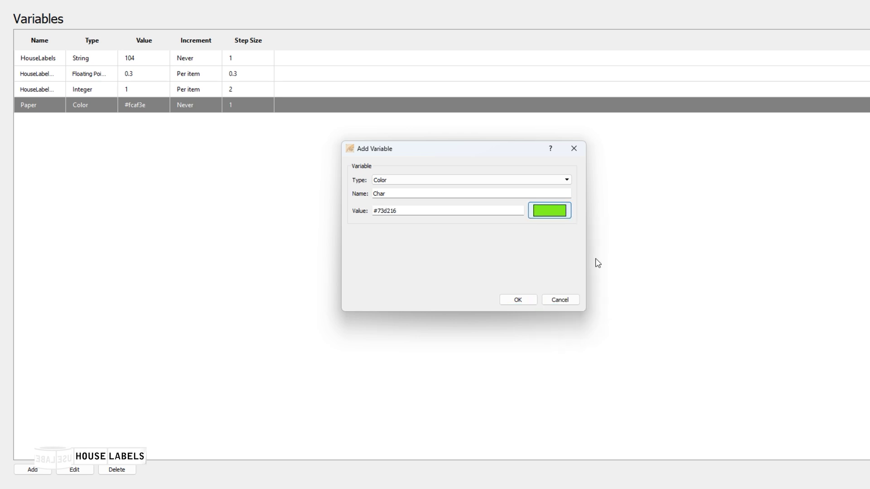
pyautogui.click(518, 300)
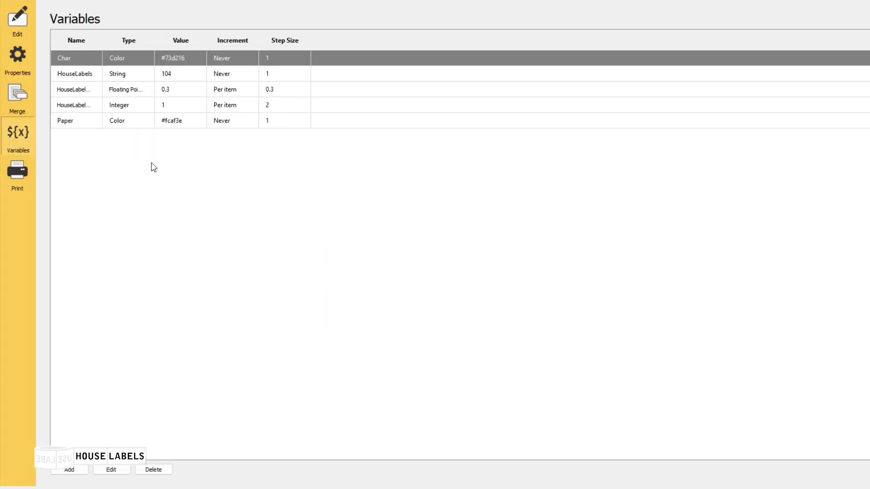
# In the label editor, draw a text object filling the Room# frame and center its text horizontally and vertically
pyautogui.click(23, 31)
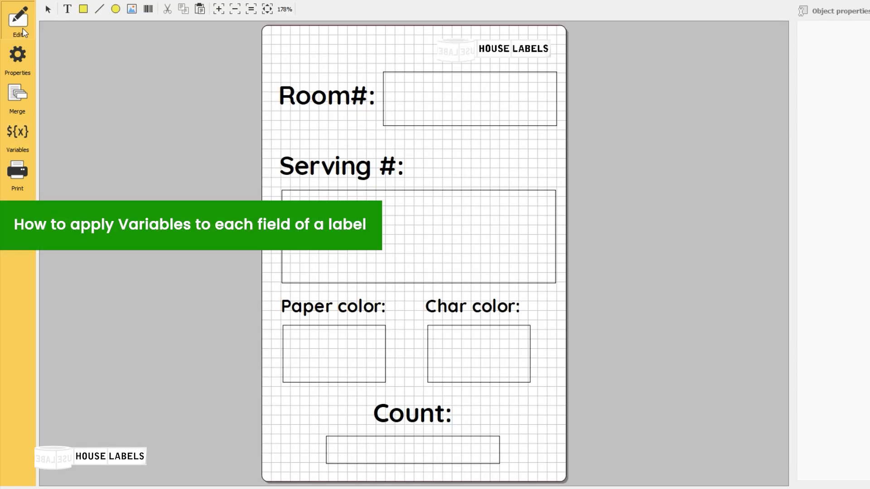
pyautogui.click(67, 11)
pyautogui.moveTo(387, 76); pyautogui.dragTo(555, 123)
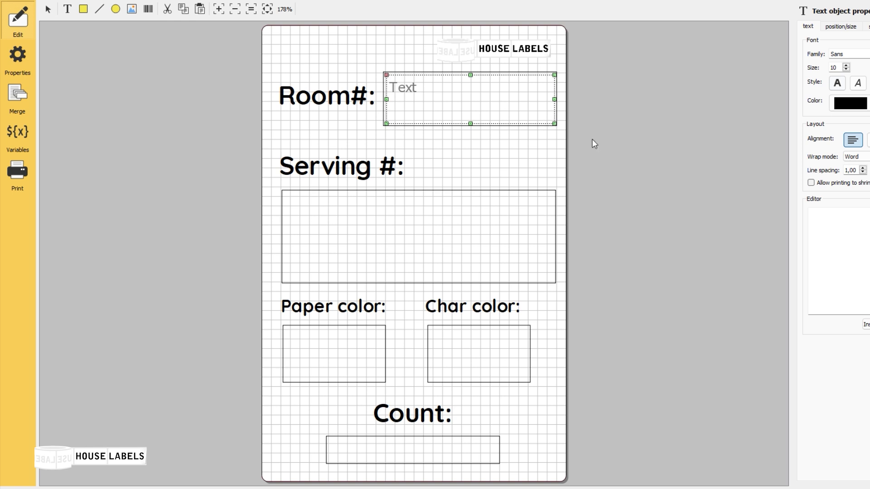
pyautogui.click(747, 140)
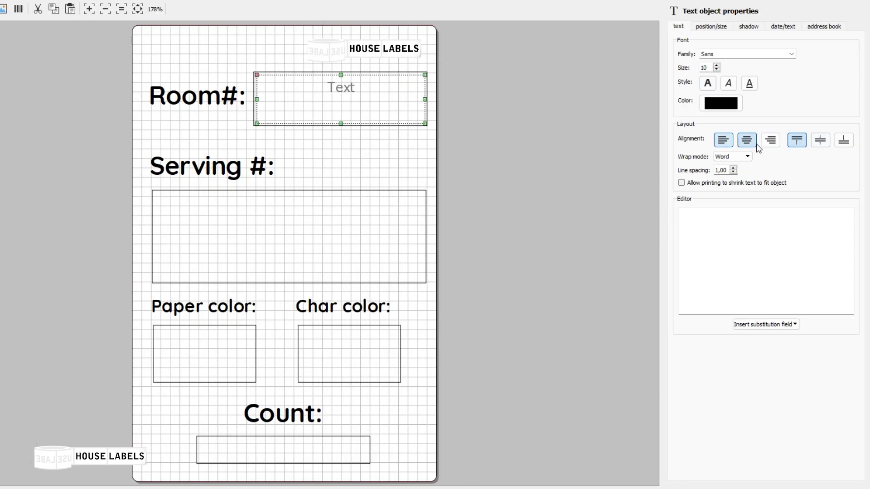
pyautogui.click(824, 143)
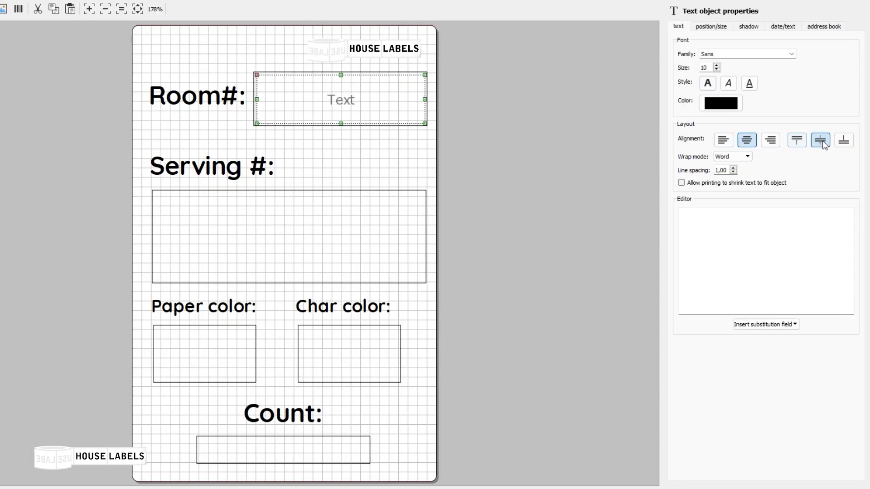
# Format the Room# text object in bold Quicksand at font size 15
pyautogui.click(716, 66)
pyautogui.click(716, 66)
pyautogui.click(716, 66)
pyautogui.click(716, 66)
pyautogui.click(717, 65)
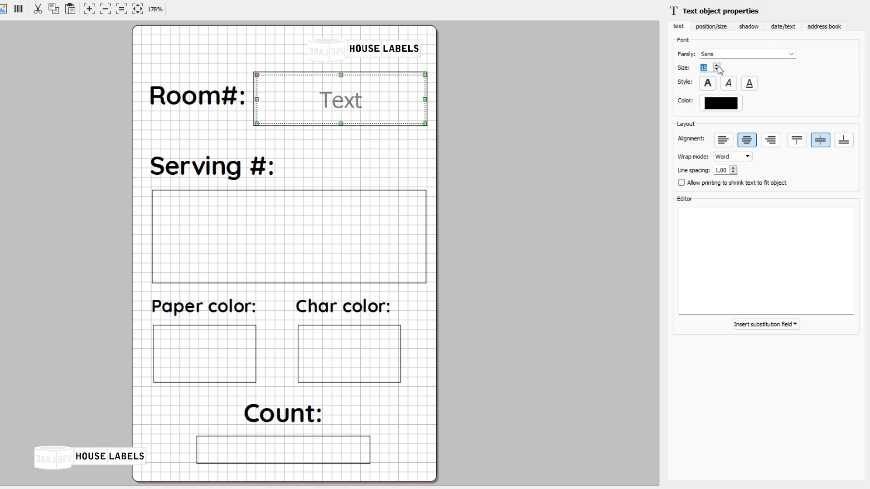
pyautogui.click(792, 54)
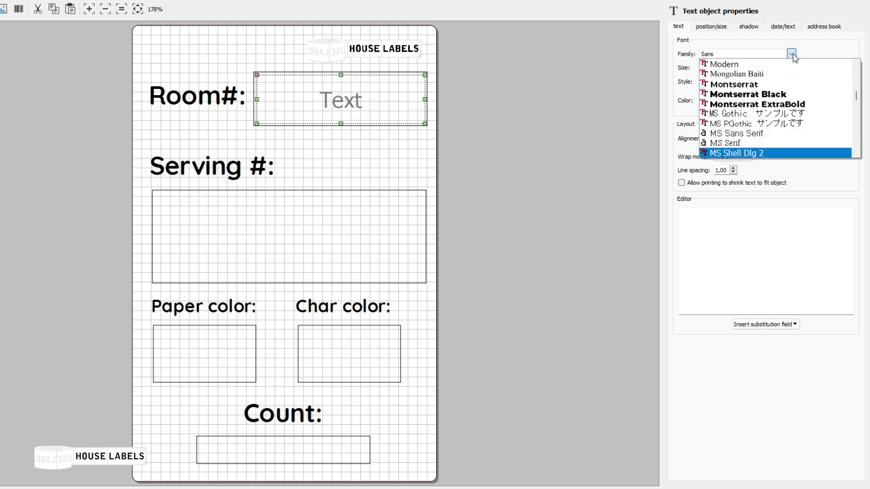
pyautogui.click(751, 54)
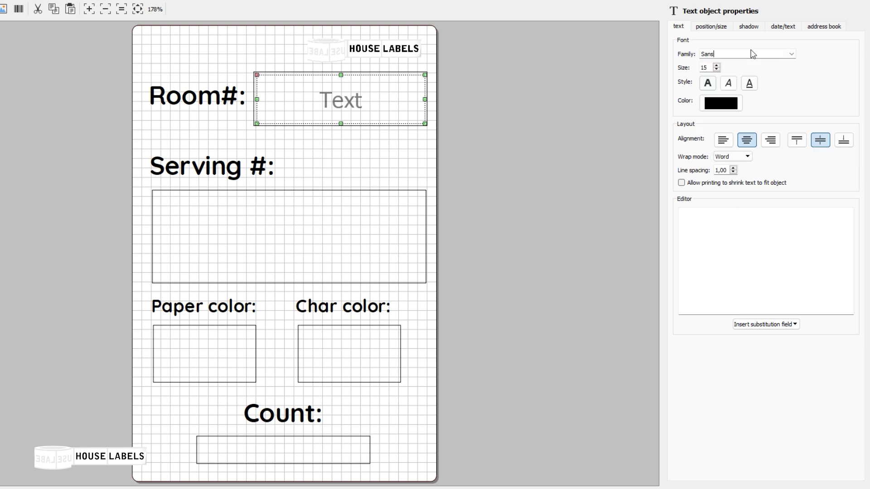
pyautogui.write('Quicksand')
pyautogui.press('Return')
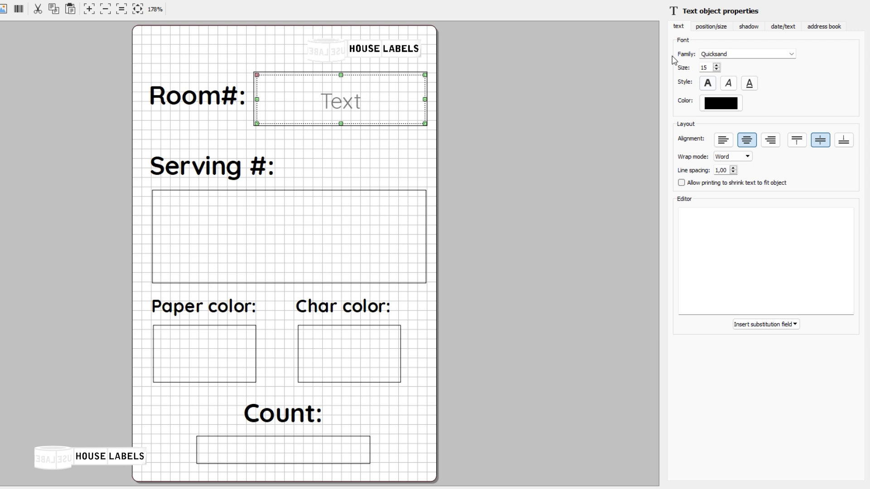
pyautogui.click(791, 54)
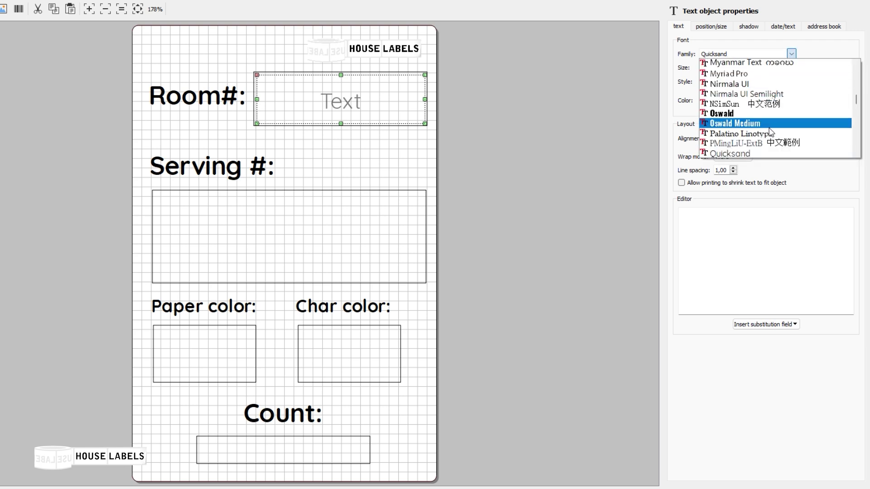
pyautogui.scroll(-2, 770, 130)
pyautogui.click(748, 98)
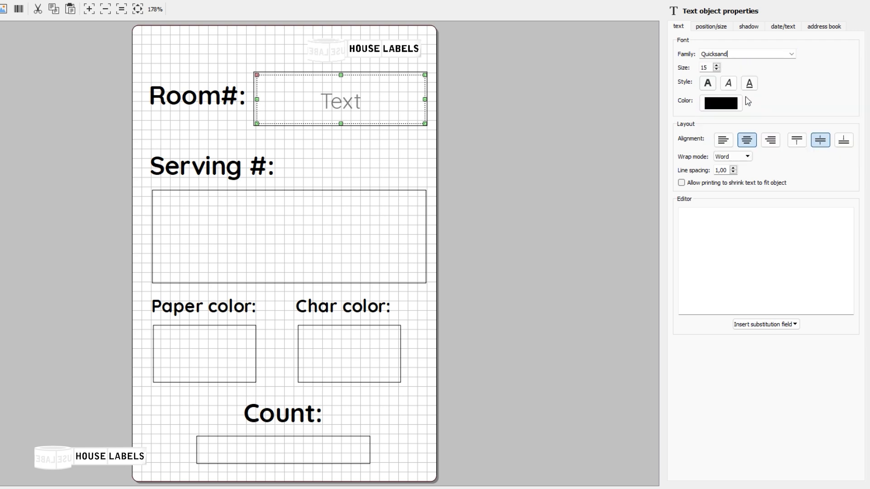
pyautogui.click(708, 84)
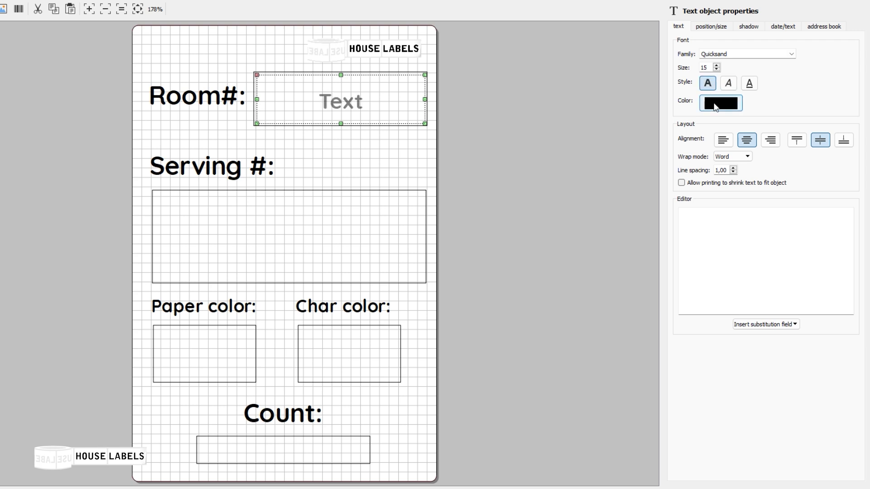
# Insert the ${HouseLabels} substitution field into the Room# text object and set its font size to 12
pyautogui.click(766, 324)
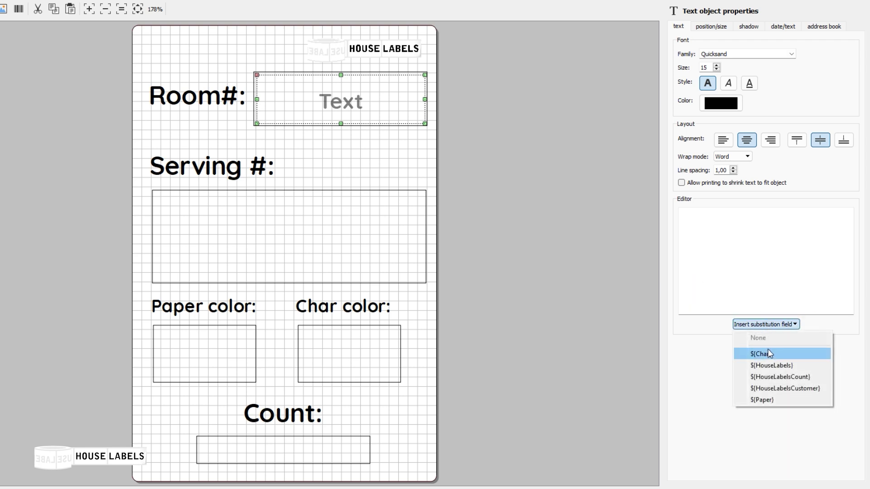
pyautogui.click(770, 366)
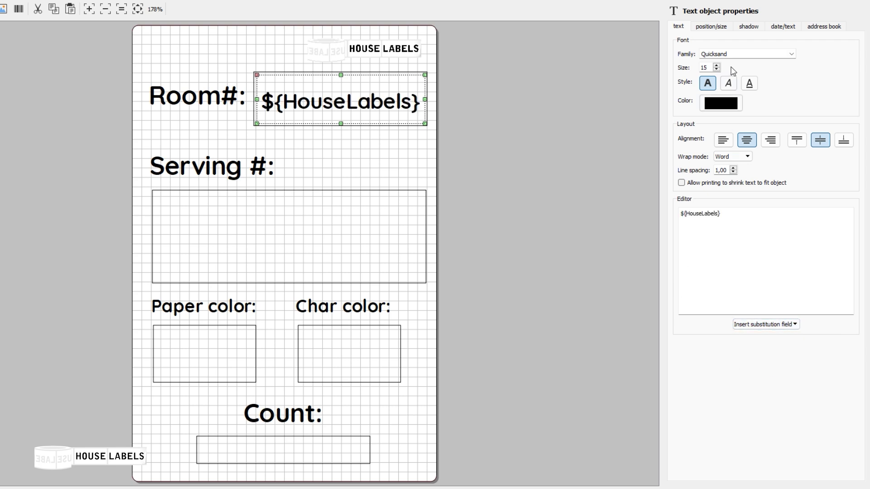
pyautogui.click(717, 70)
pyautogui.click(717, 69)
pyautogui.click(717, 70)
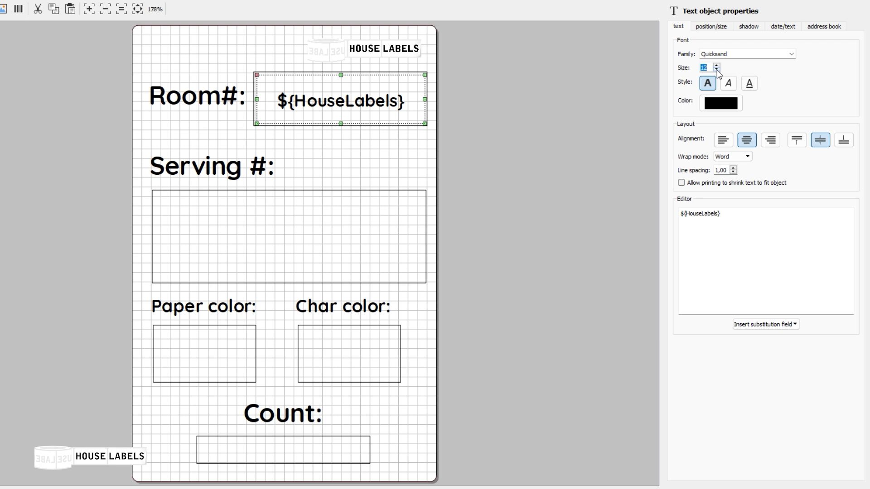
pyautogui.click(339, 165)
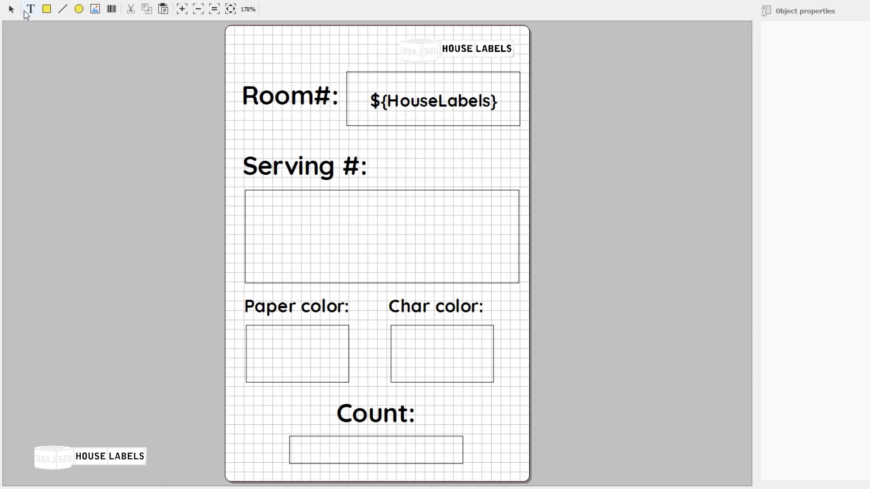
# Add a text object filling the Serving # frame, centered both ways, containing the ${HouseLabelsCustomer} substitution field
pyautogui.click(30, 9)
pyautogui.moveTo(249, 194); pyautogui.dragTo(515, 280)
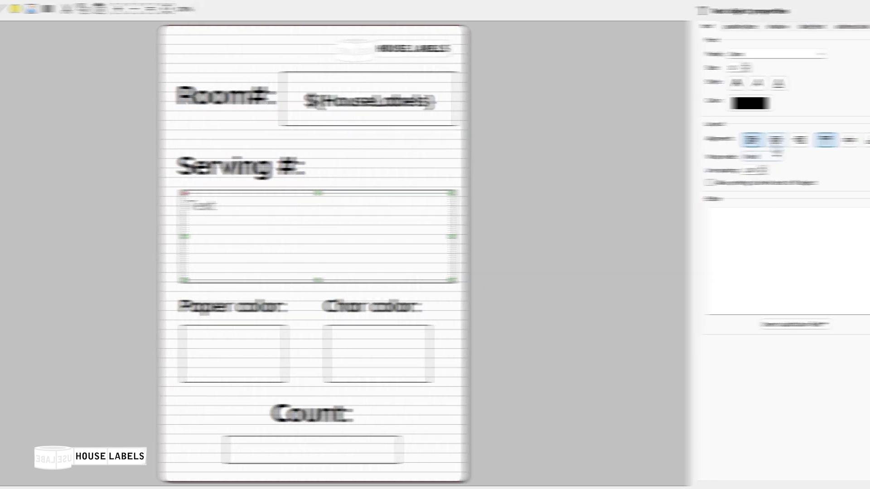
pyautogui.click(839, 140)
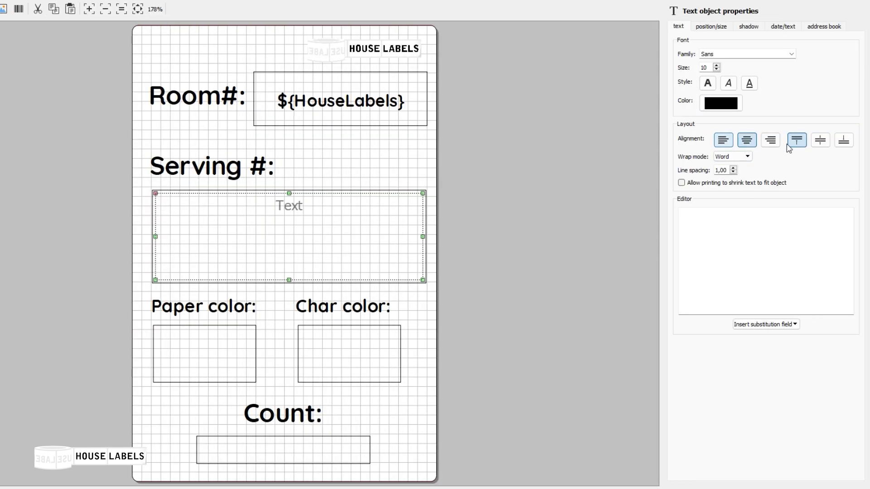
pyautogui.click(821, 141)
pyautogui.click(794, 325)
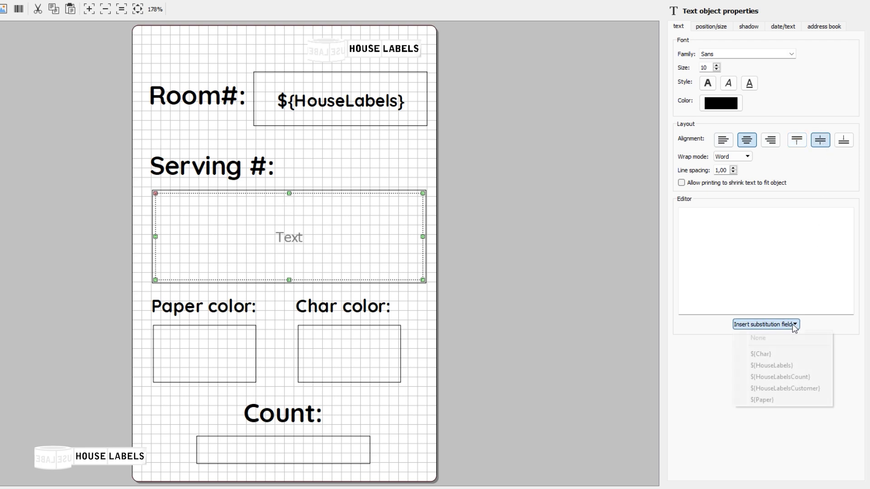
pyautogui.click(802, 389)
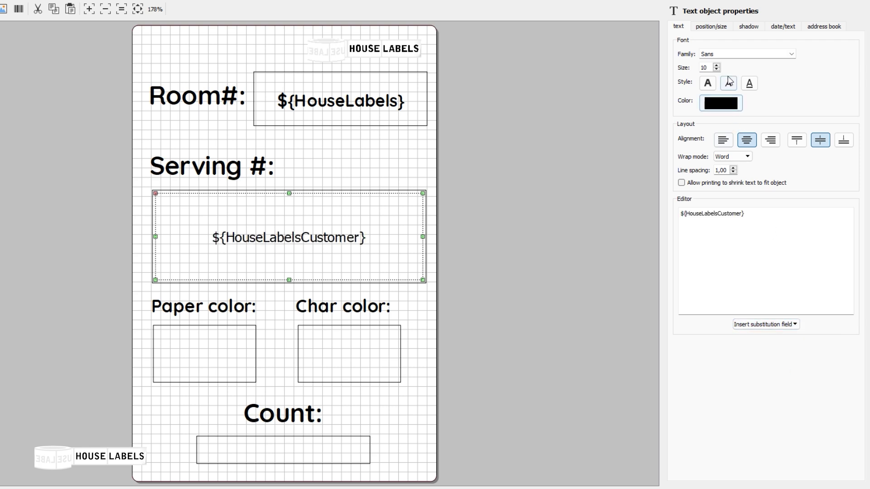
# Format the Serving # text object in bold Quicksand at font size 35
pyautogui.click(791, 54)
pyautogui.click(754, 95)
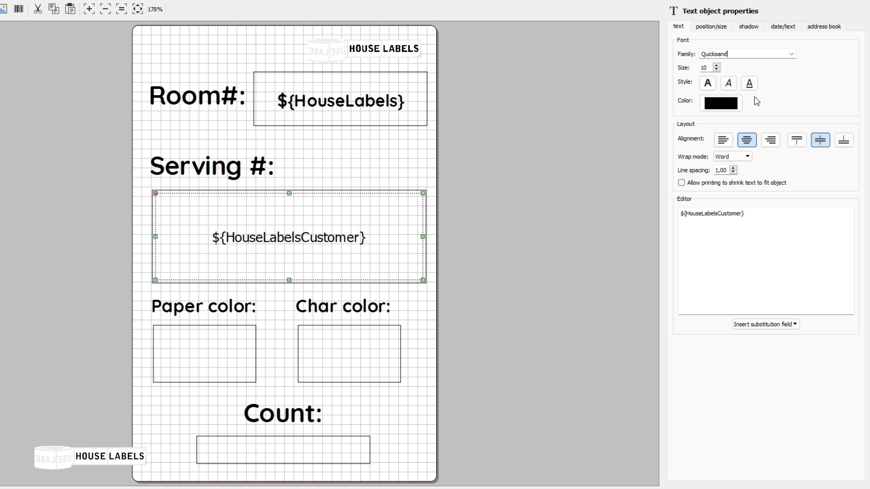
pyautogui.scroll(10, 717, 67)
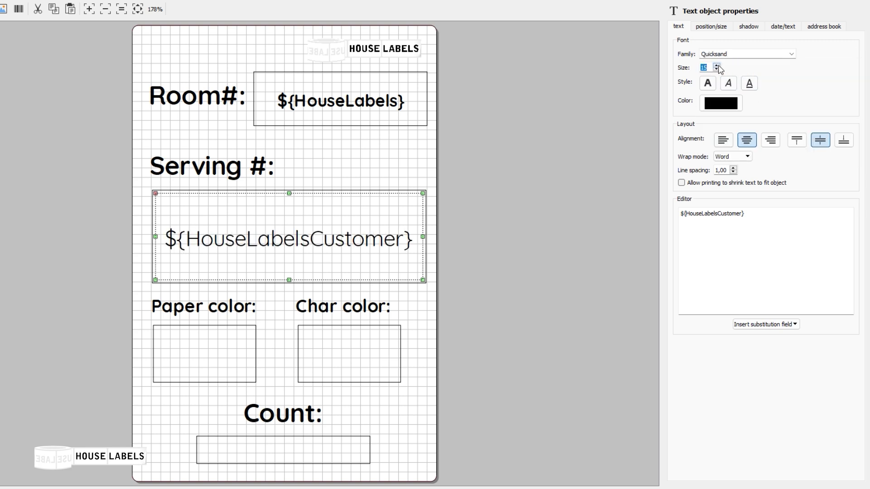
pyautogui.scroll(9, 719, 67)
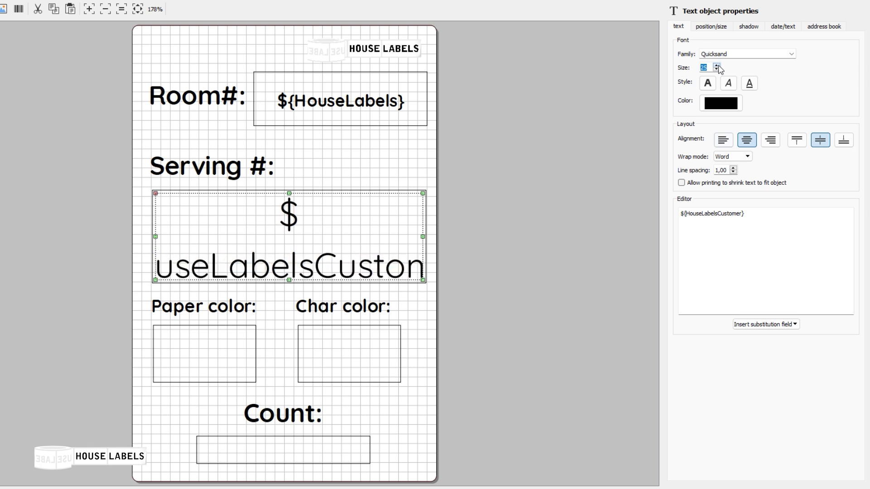
pyautogui.scroll(6, 719, 68)
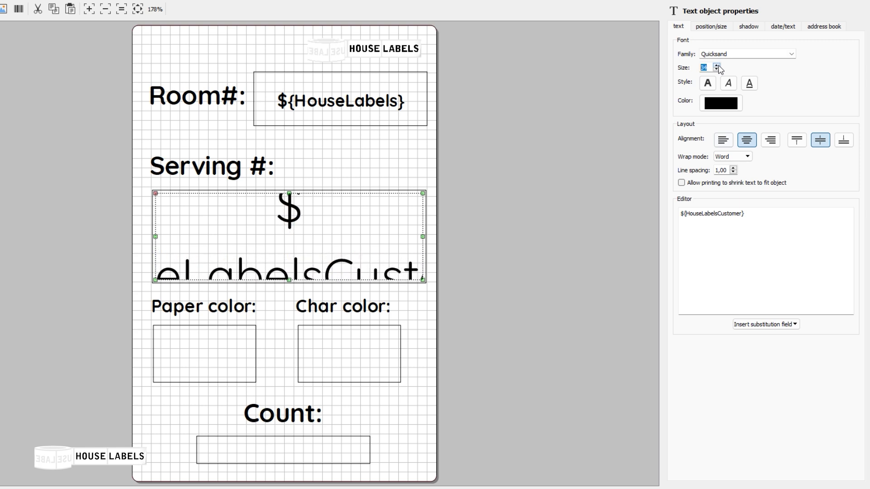
pyautogui.click(707, 84)
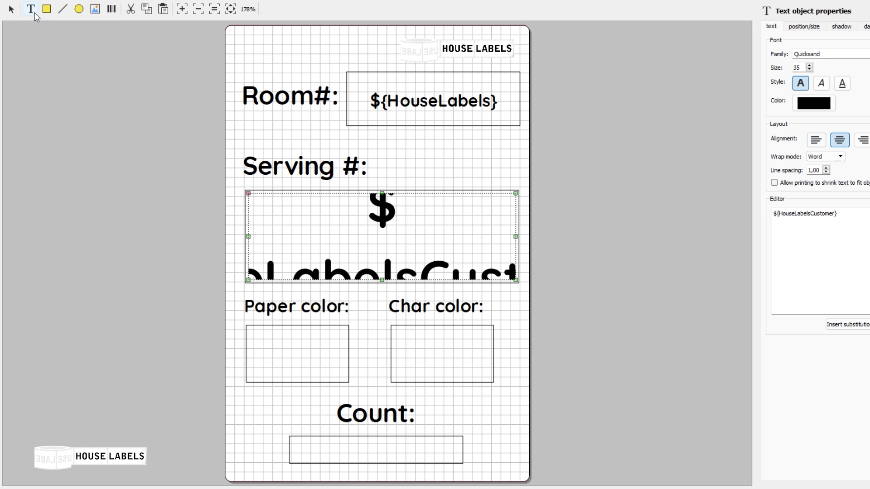
# Draw a text object inside the Count frame, using the Quicksand font and centered horizontally and vertically
pyautogui.click(35, 13)
pyautogui.moveTo(293, 439); pyautogui.dragTo(459, 461)
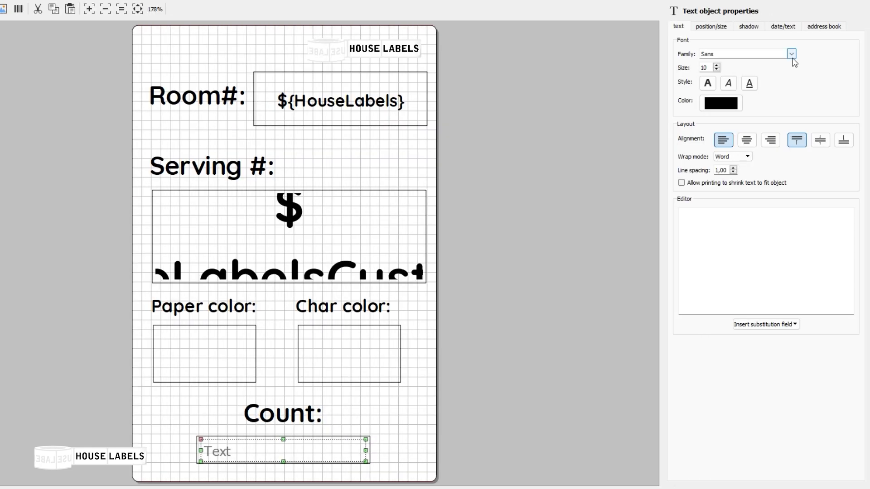
pyautogui.click(792, 54)
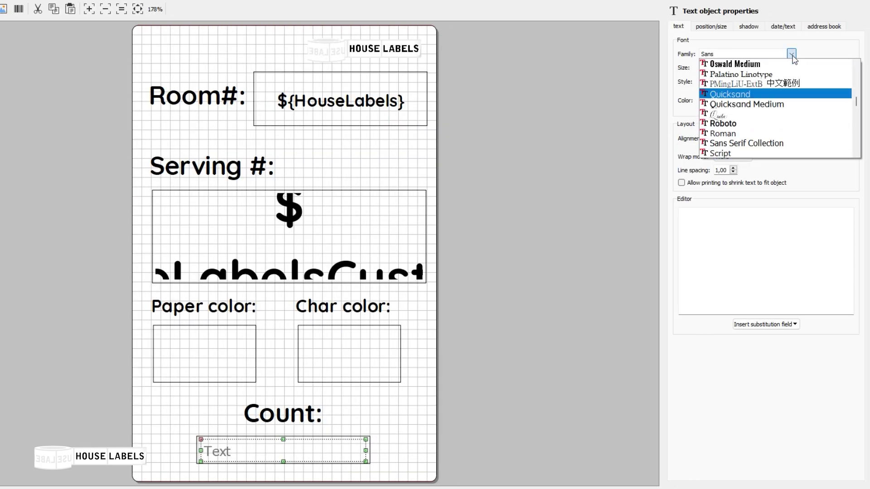
pyautogui.click(750, 94)
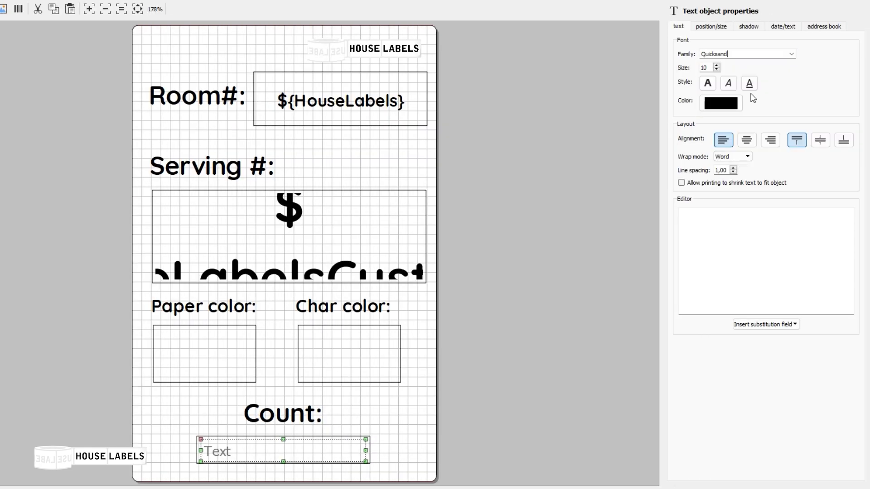
pyautogui.click(820, 140)
pyautogui.click(747, 140)
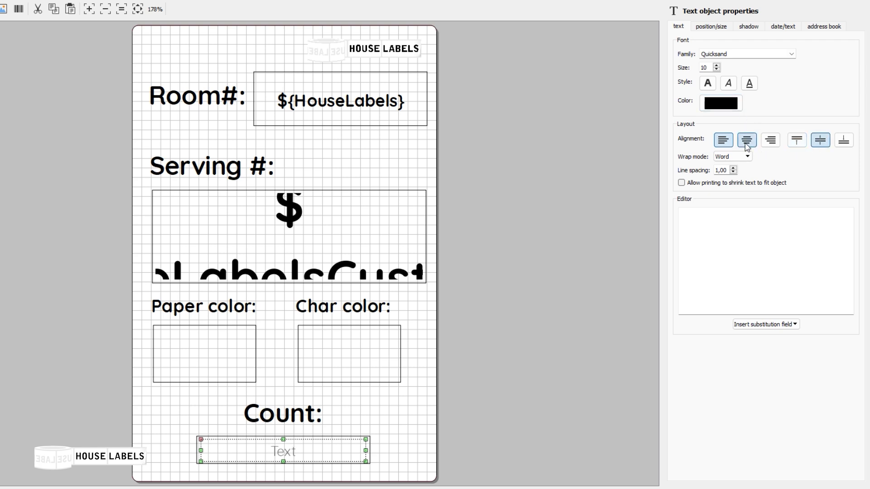
# Insert the ${HouseLabelsCount} substitution field into the Count text object
pyautogui.click(786, 325)
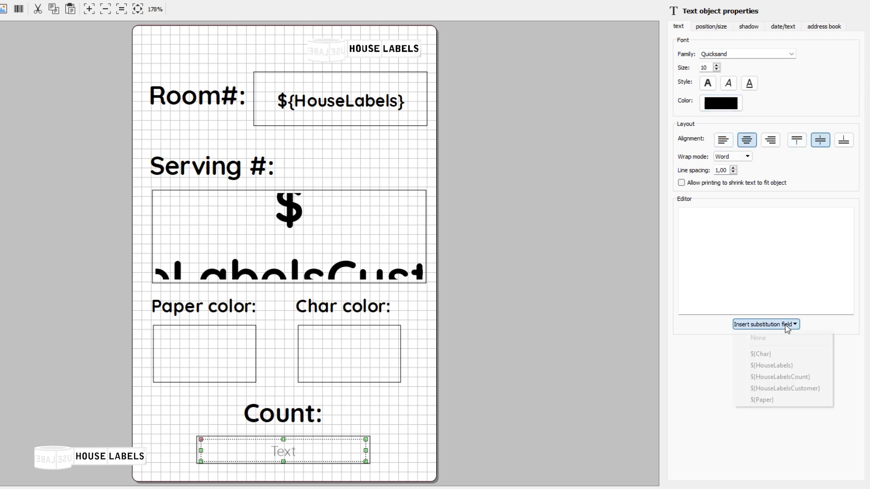
pyautogui.click(790, 377)
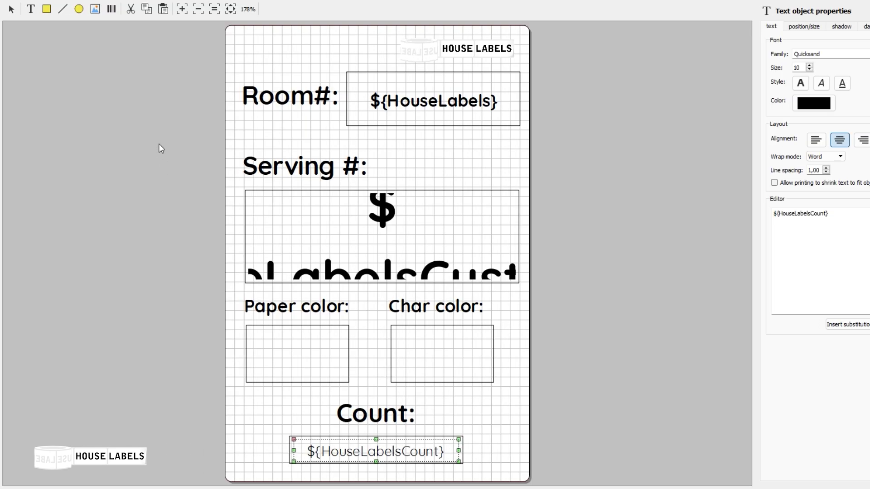
# Add a text object filling the Paper color frame that contains the ${Paper} substitution field
pyautogui.click(30, 9)
pyautogui.moveTo(251, 330); pyautogui.dragTo(343, 378)
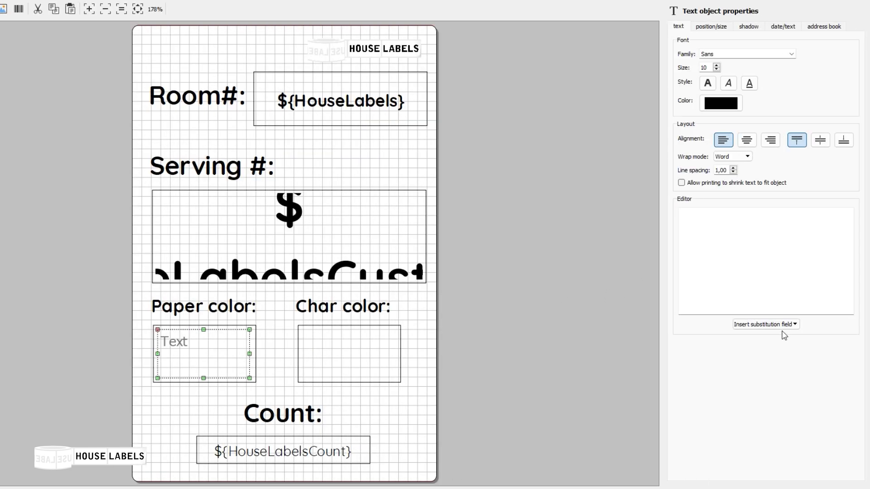
pyautogui.click(869, 325)
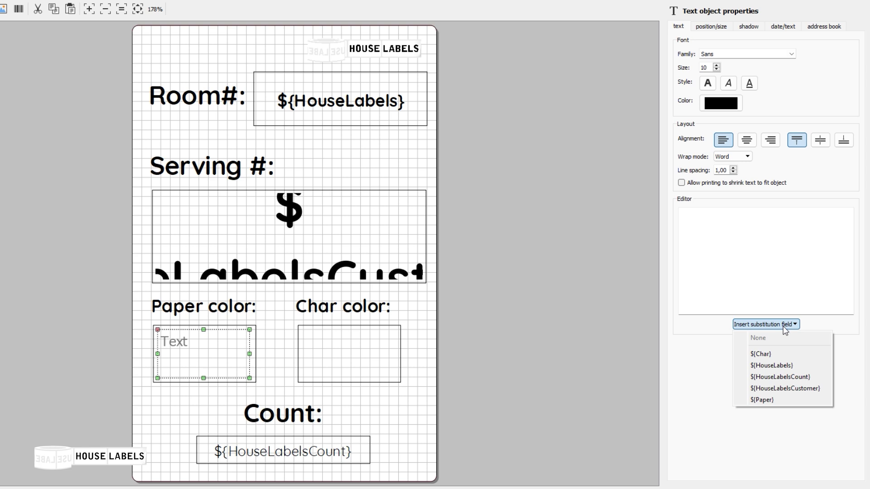
pyautogui.click(770, 400)
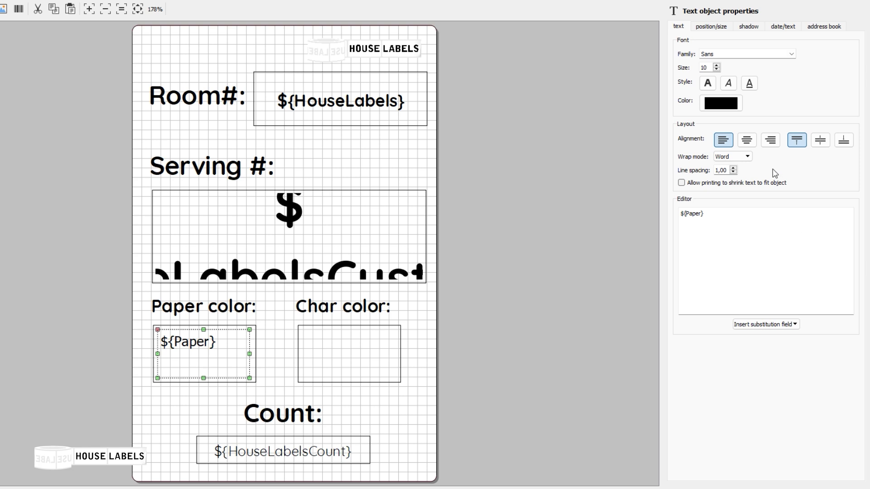
# Set the ${Paper} text object to the Quicksand font and center it horizontally and vertically
pyautogui.click(783, 53)
pyautogui.scroll(1, 791, 61)
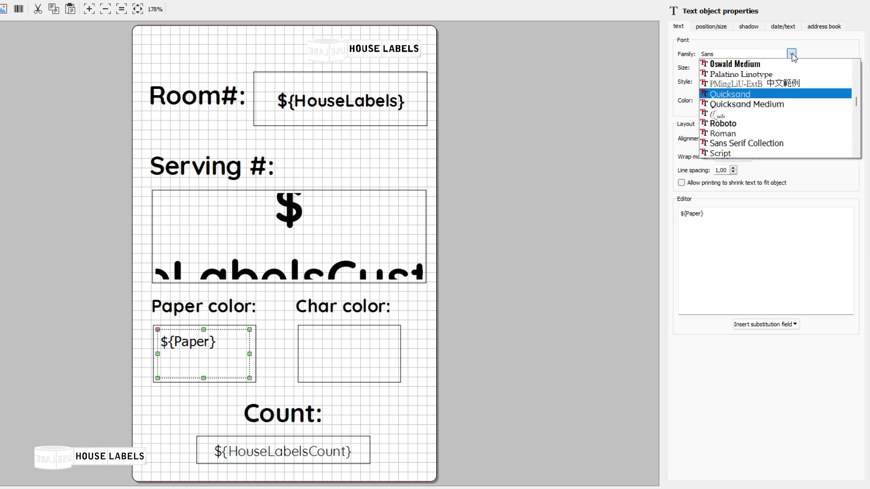
pyautogui.click(756, 95)
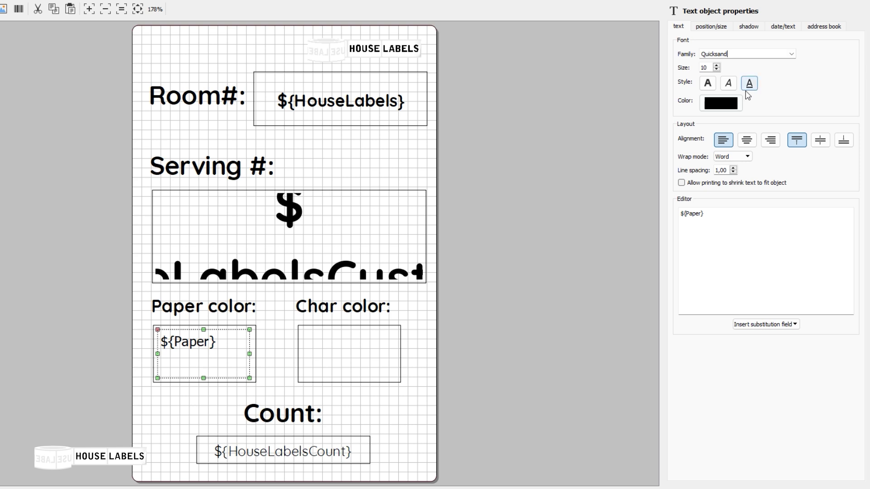
pyautogui.click(747, 140)
pyautogui.click(821, 140)
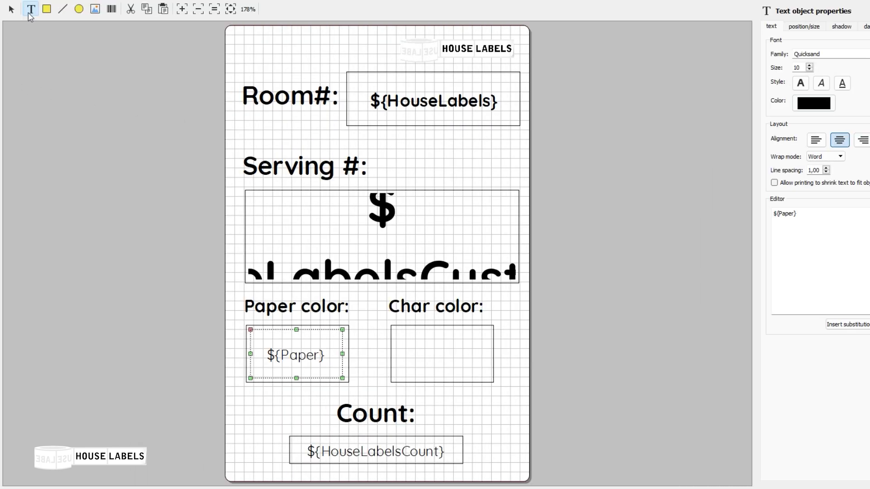
# Add a text object filling the Char color frame that contains the ${Char} substitution field
pyautogui.click(30, 10)
pyautogui.moveTo(395, 329); pyautogui.dragTo(491, 380)
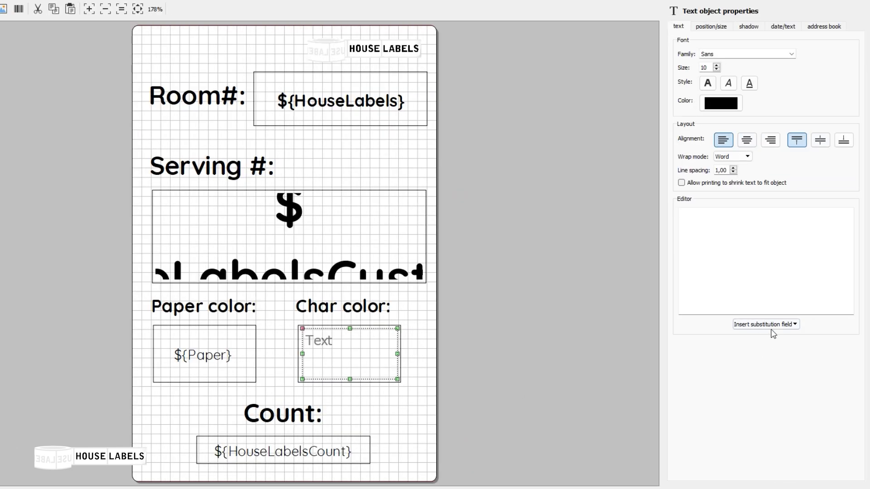
pyautogui.click(771, 328)
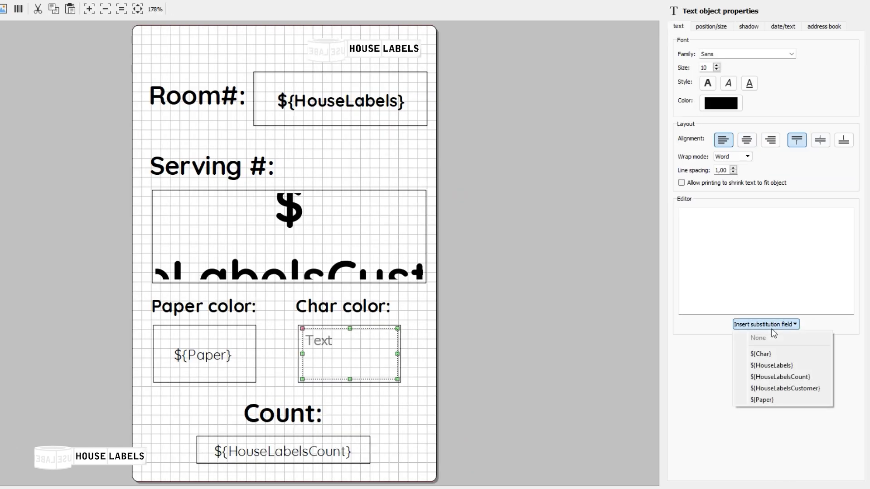
pyautogui.click(775, 359)
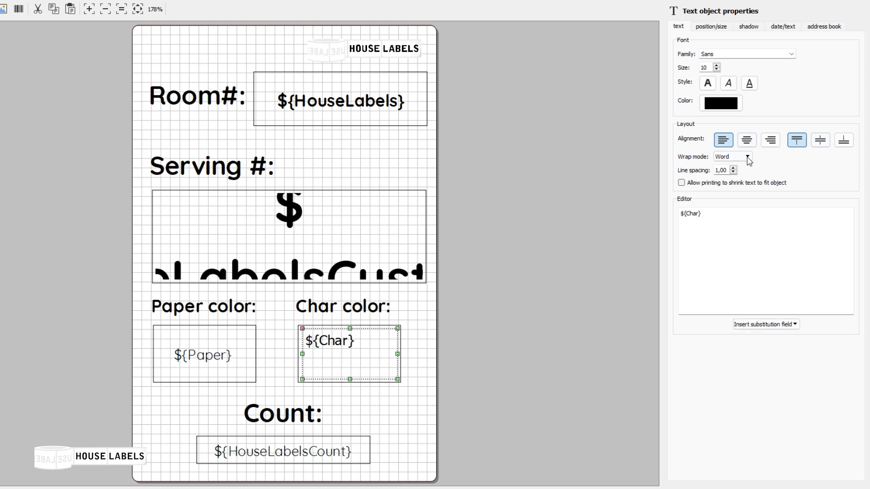
# Center the ${Char} text object horizontally and vertically and set its font to Quicksand
pyautogui.click(746, 140)
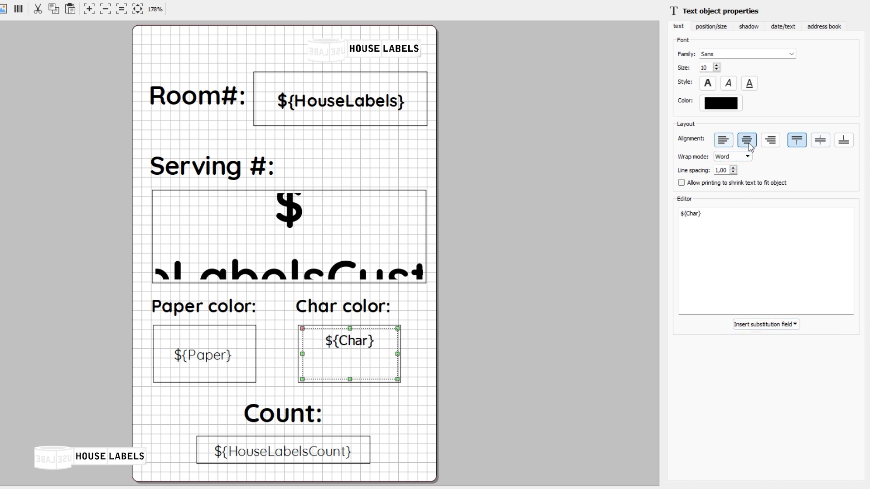
pyautogui.click(821, 141)
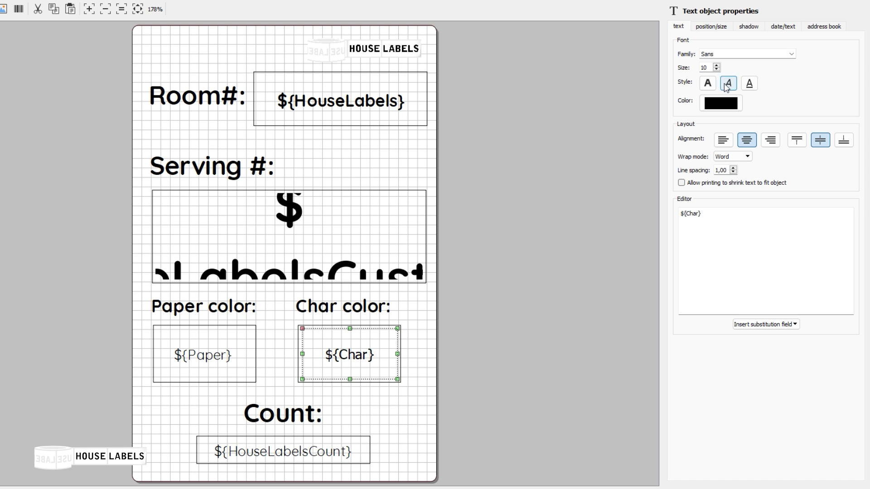
pyautogui.click(791, 54)
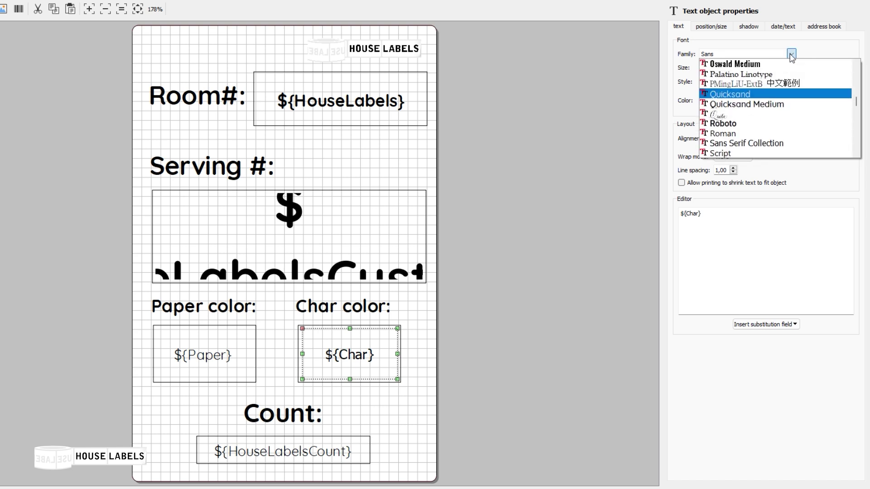
pyautogui.click(749, 95)
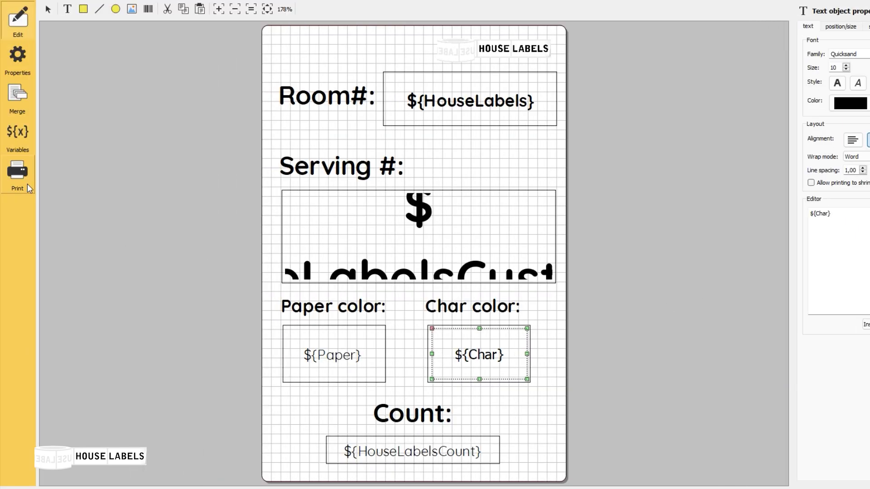
# Examine the print preview page by page up to page 10, checking how the variables change on each label
pyautogui.click(27, 183)
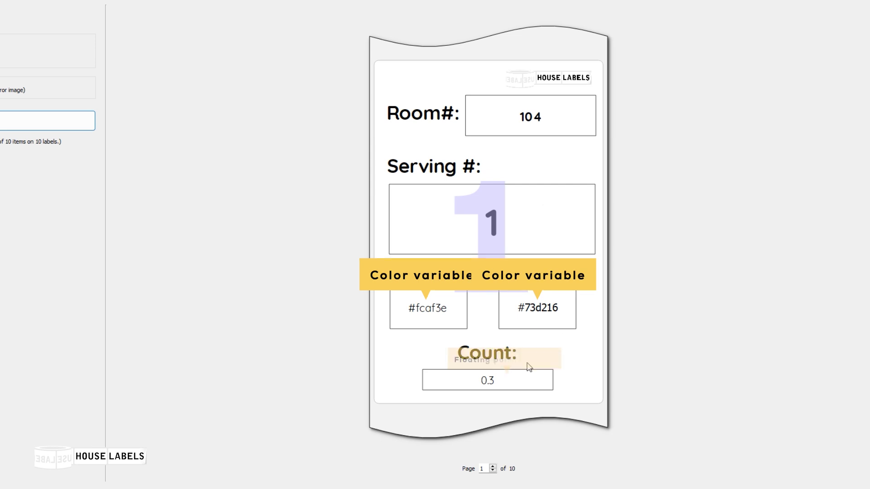
pyautogui.click(493, 467)
pyautogui.click(493, 468)
pyautogui.click(493, 467)
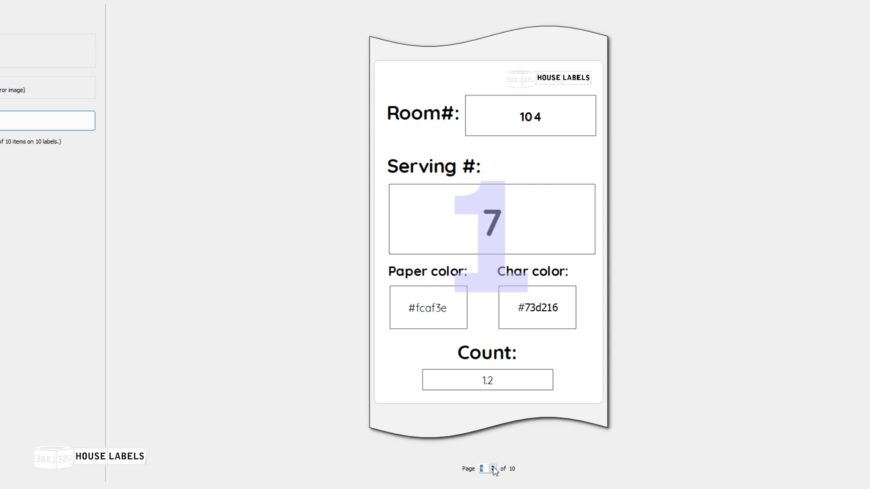
pyautogui.click(493, 468)
pyautogui.click(493, 468)
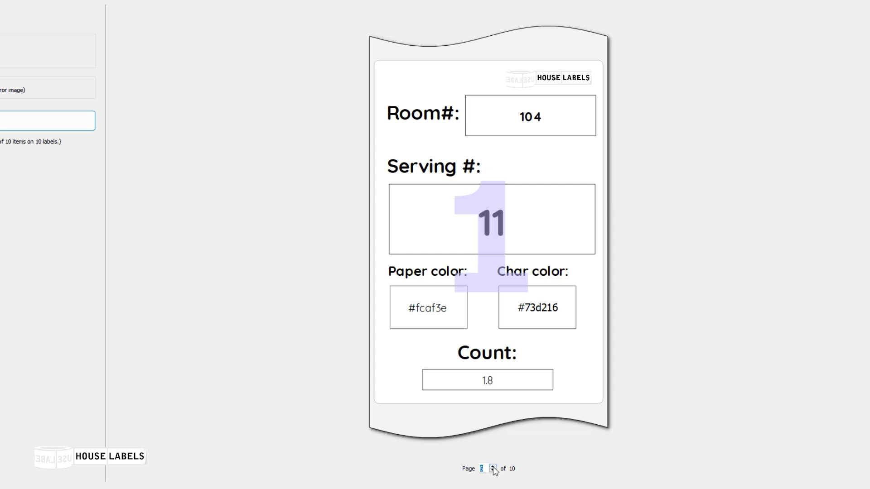
pyautogui.click(493, 467)
pyautogui.click(492, 467)
pyautogui.click(493, 467)
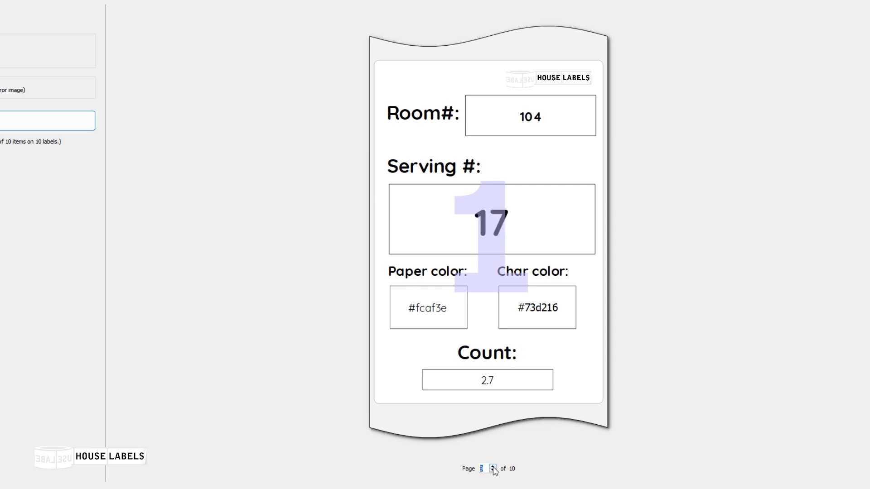
pyautogui.click(493, 467)
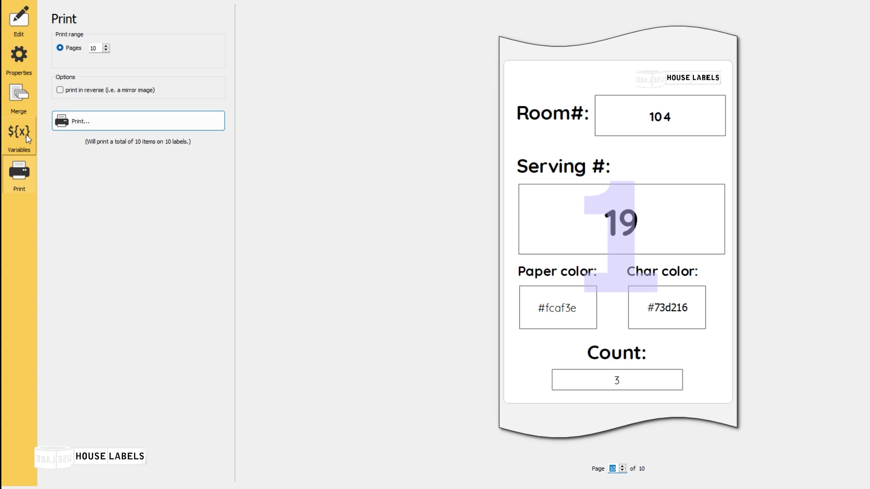
# Edit the floating point variable HouseLabelsCount, setting its value to 0.6 and its step size to 0.6
pyautogui.click(26, 134)
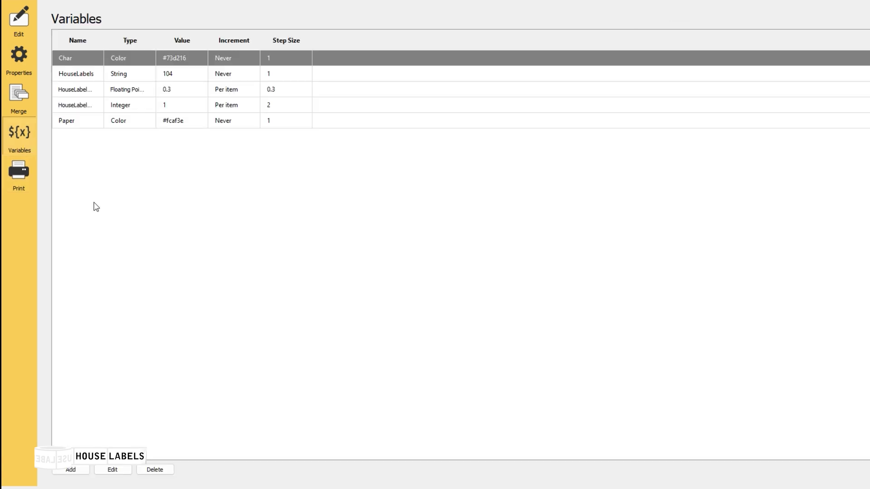
pyautogui.click(131, 91)
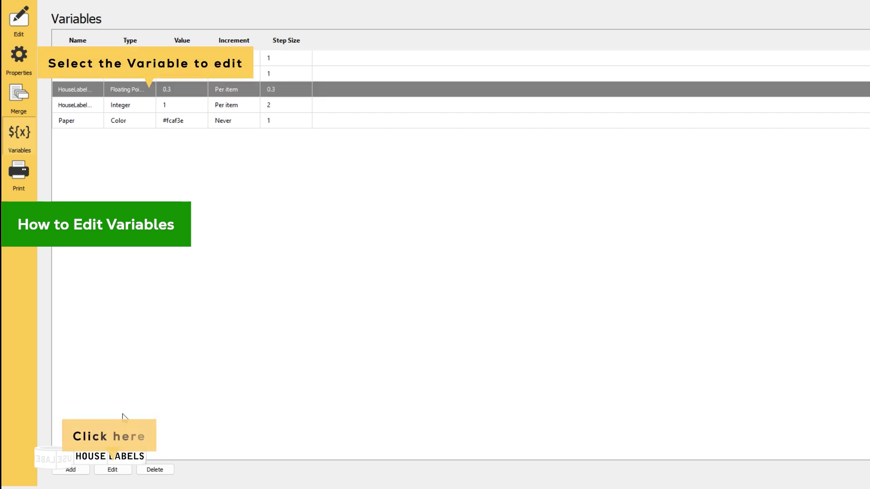
pyautogui.click(113, 470)
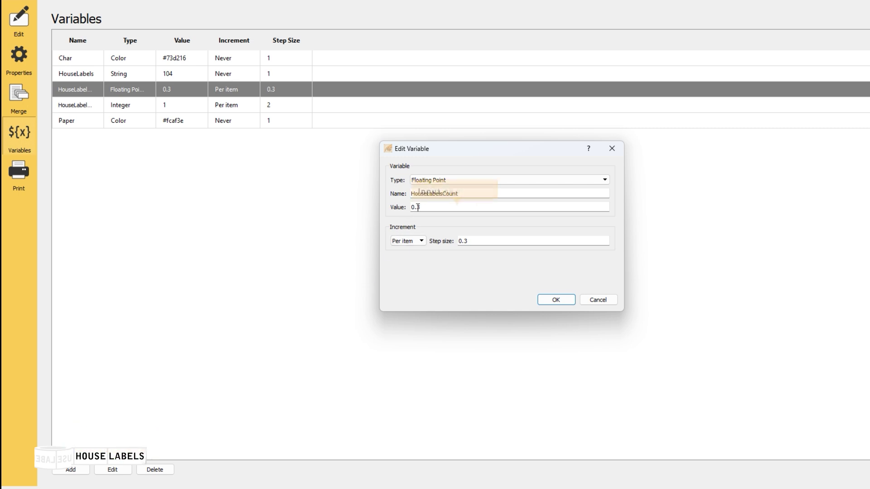
pyautogui.moveTo(417, 207); pyautogui.dragTo(427, 207)
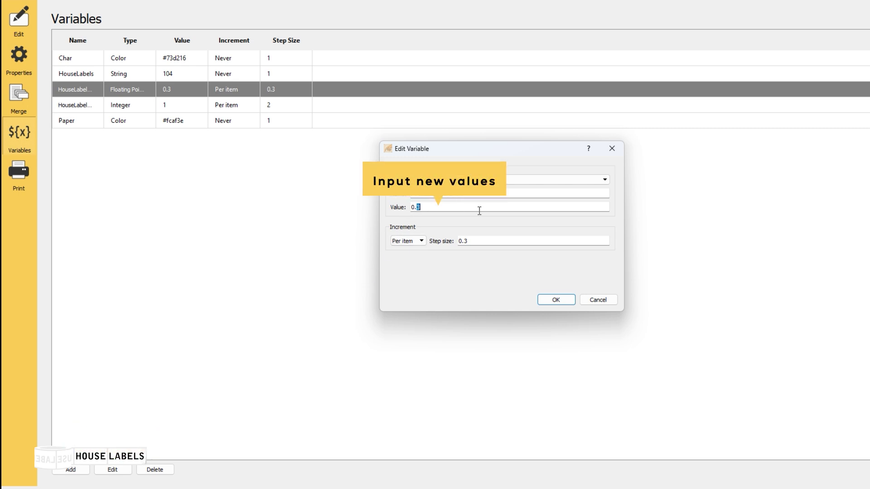
pyautogui.write('6')
pyautogui.click(466, 241)
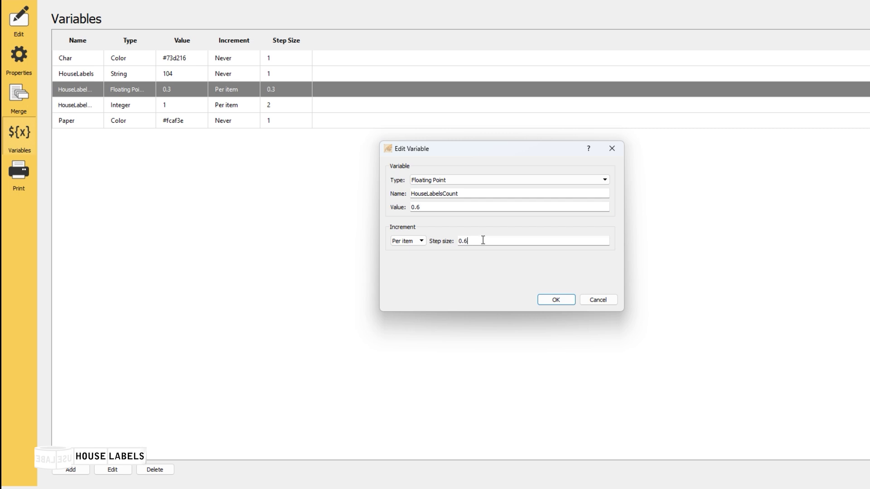
pyautogui.click(556, 300)
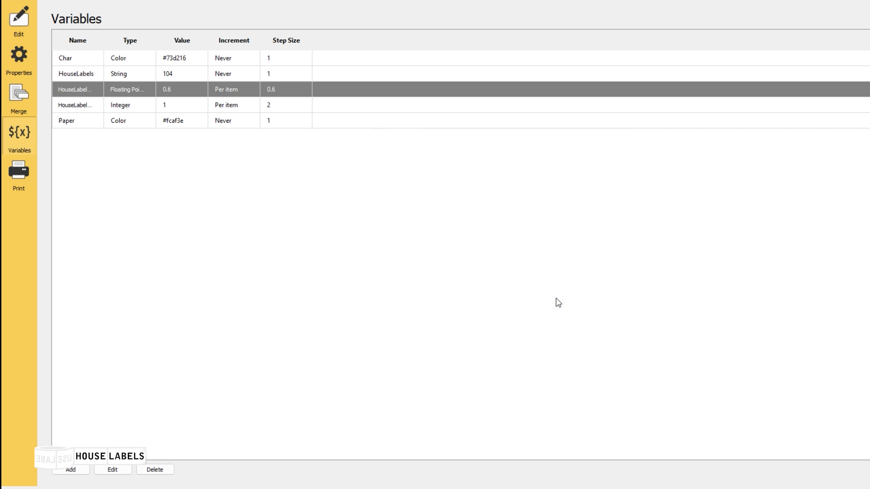
# Edit the integer variable HouseLabelsCustomer, setting its value to 3 and its step size to 3
pyautogui.click(177, 106)
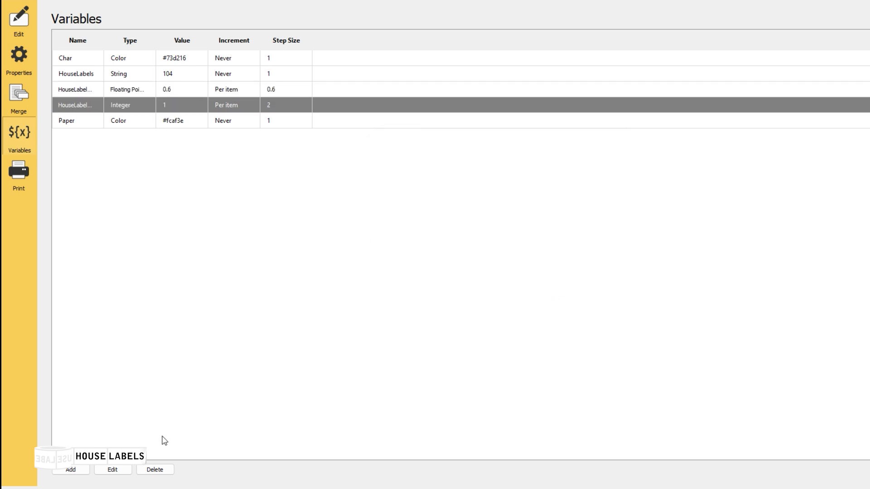
pyautogui.click(113, 469)
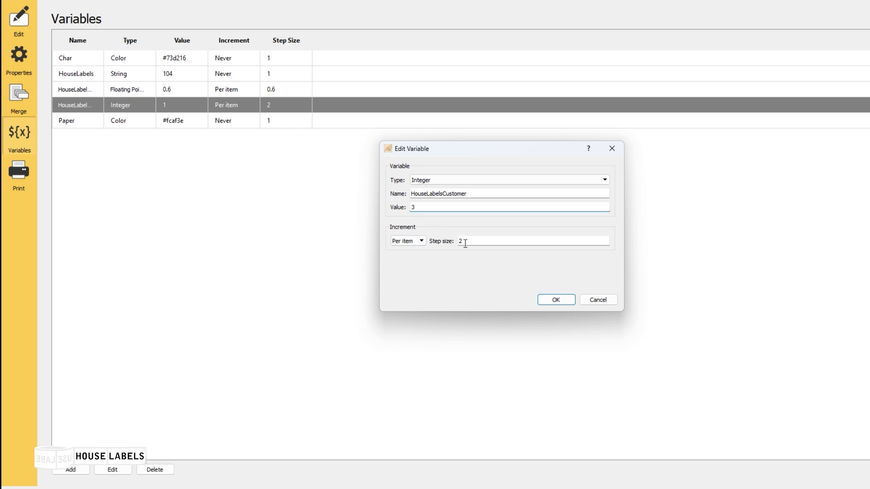
pyautogui.moveTo(469, 243); pyautogui.dragTo(456, 243)
pyautogui.write('3')
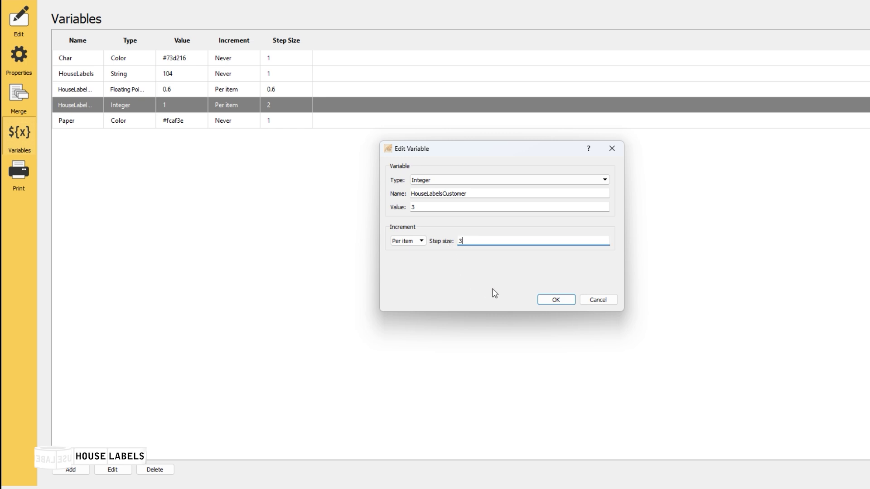
pyautogui.click(555, 300)
# Change the Paper color variable to purple #75507b and view the updated label in the print preview
pyautogui.click(132, 121)
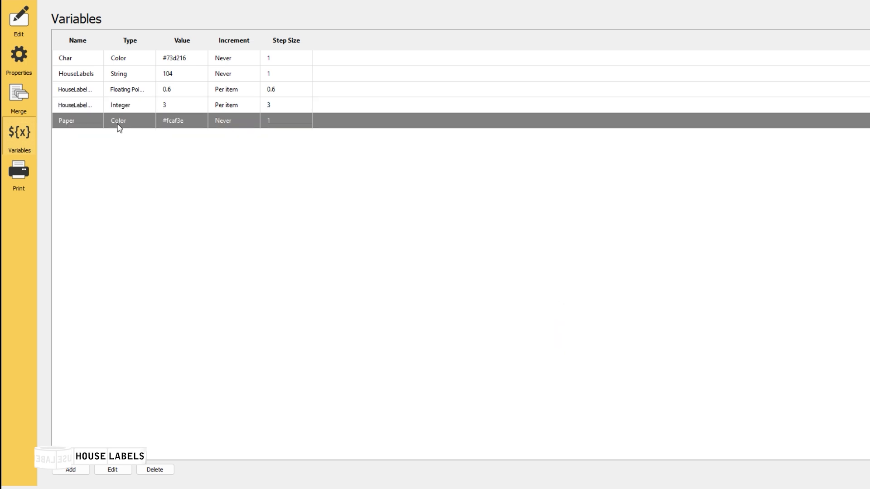
pyautogui.click(109, 471)
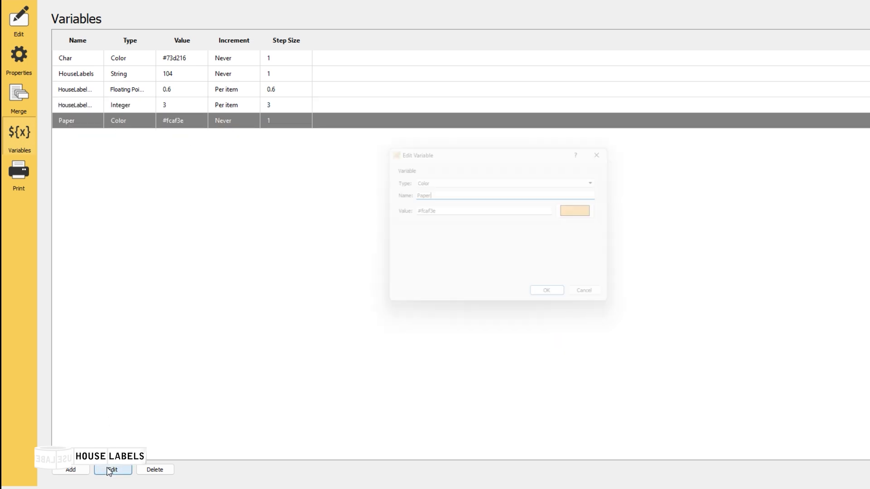
pyautogui.click(587, 211)
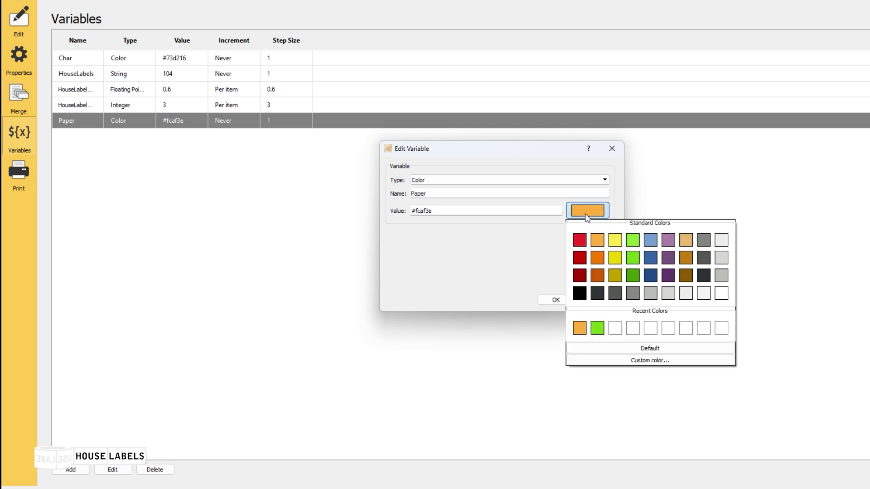
pyautogui.click(674, 277)
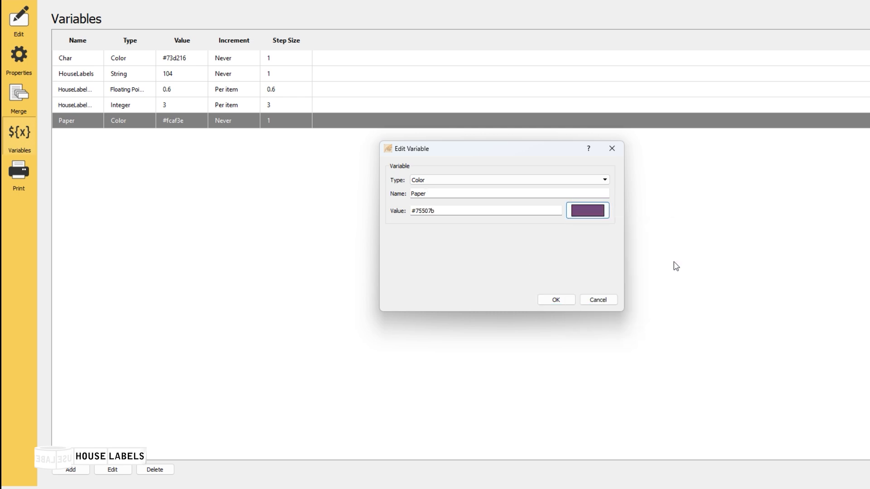
pyautogui.click(556, 300)
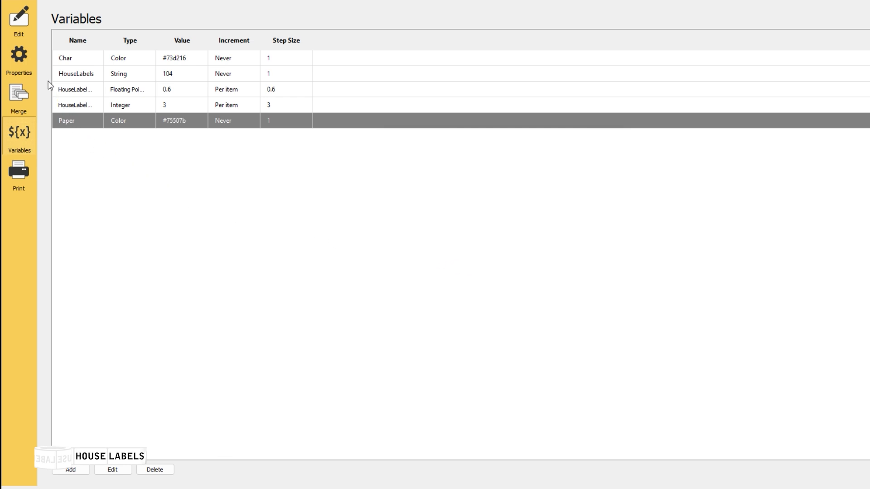
pyautogui.click(25, 177)
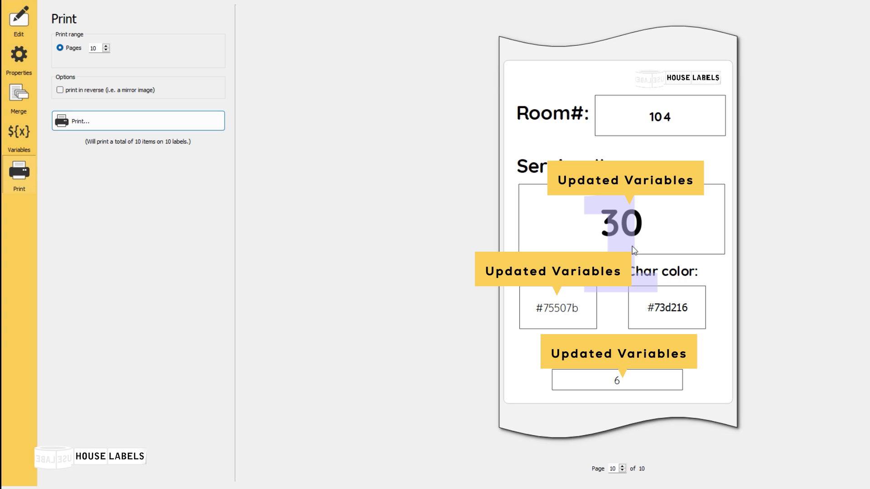
# Page back through the print preview from page 10 to page 1, checking the updated serving number, colors and count on each label
pyautogui.click(624, 470)
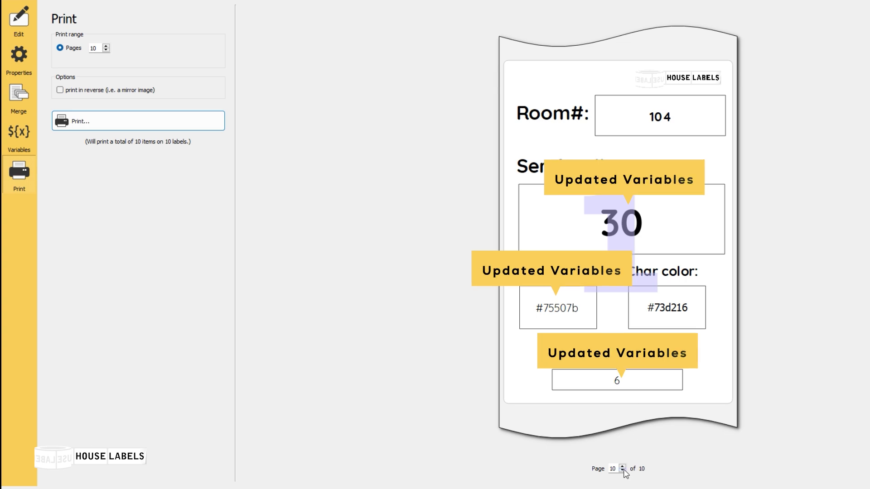
pyautogui.click(624, 471)
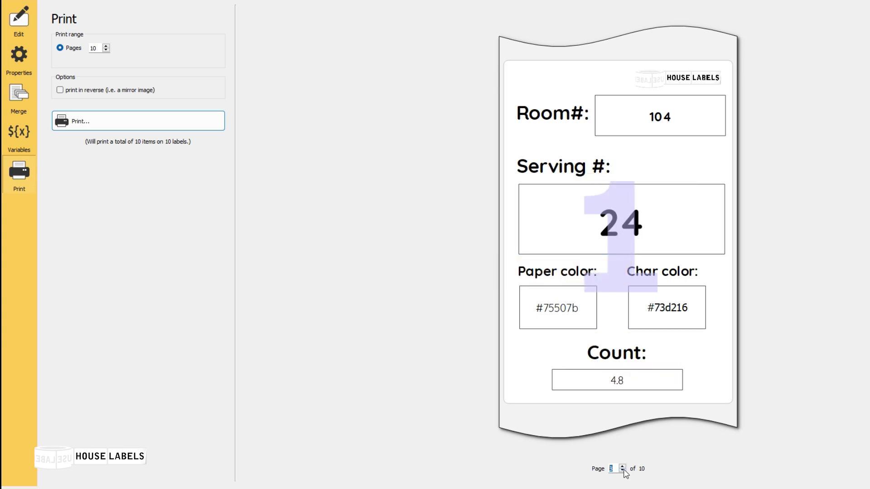
pyautogui.click(624, 471)
pyautogui.click(624, 471)
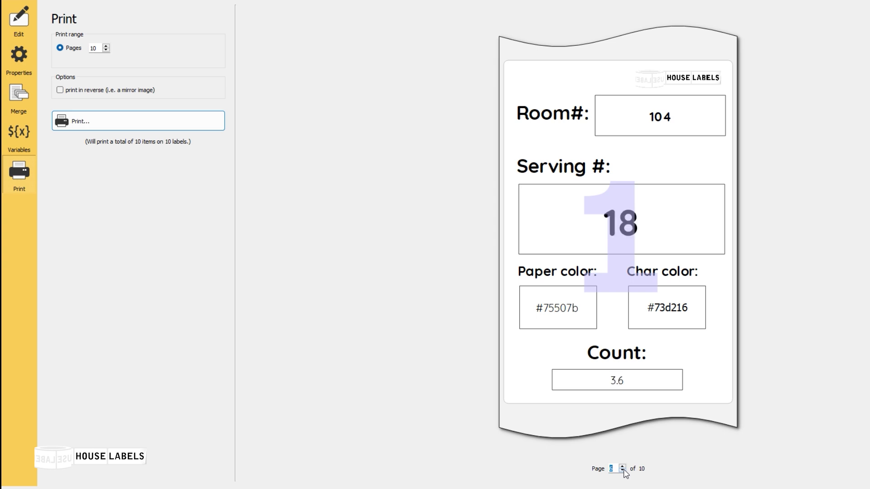
pyautogui.click(624, 471)
pyautogui.click(623, 471)
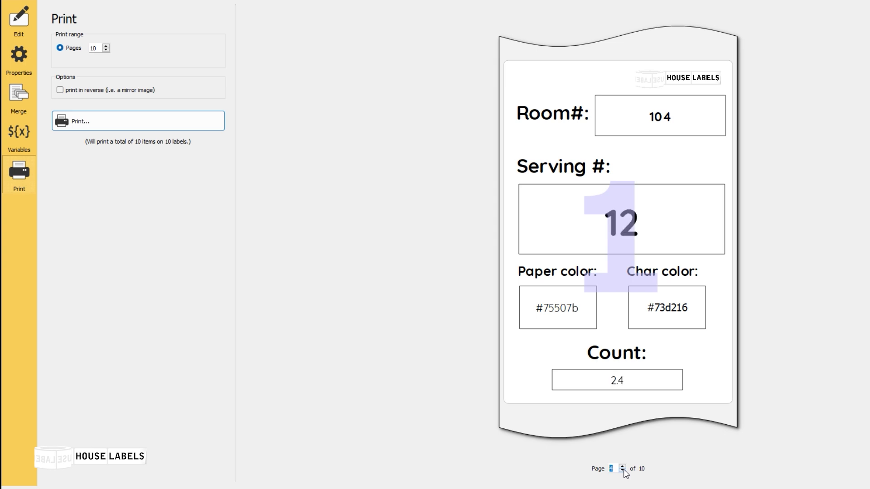
pyautogui.click(624, 471)
pyautogui.click(624, 470)
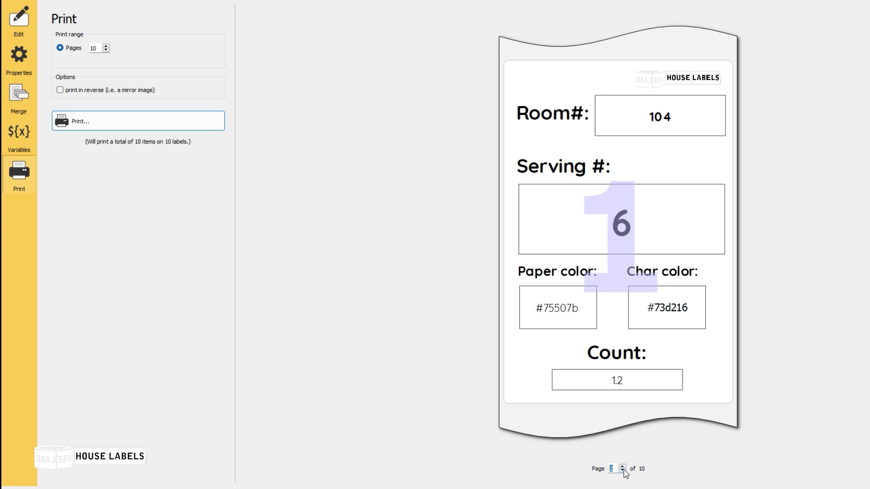
pyautogui.click(624, 471)
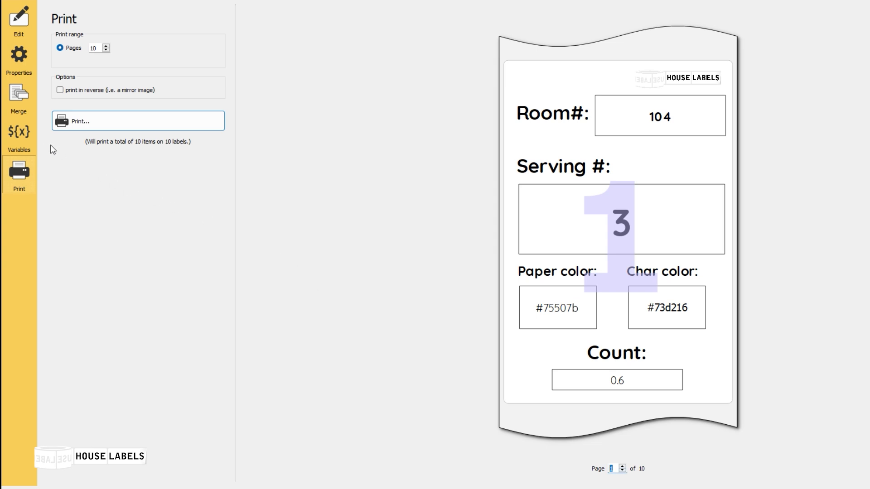
# Delete the Paper and Char color variables and the floating point variable HouseLabelsCount from the variables list
pyautogui.click(34, 140)
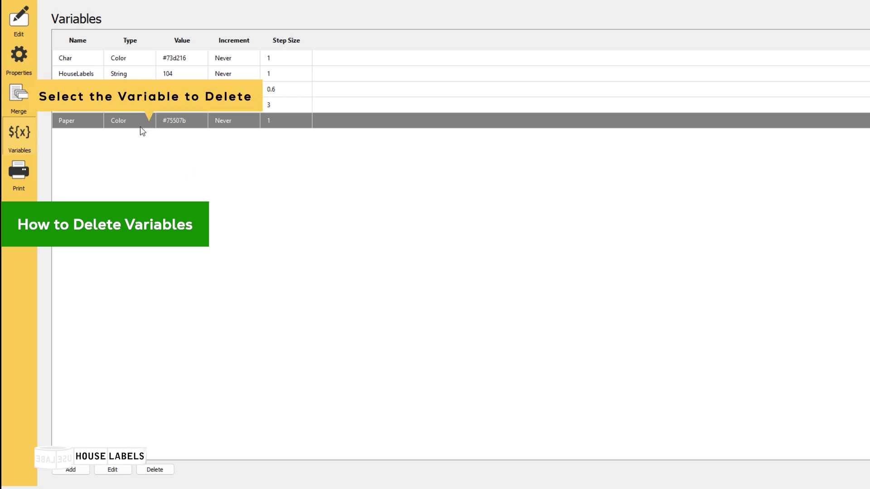
pyautogui.click(147, 471)
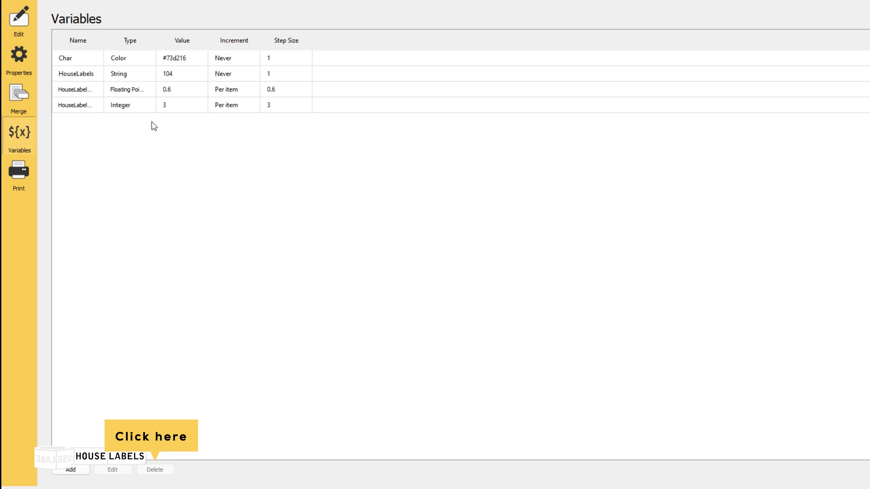
pyautogui.click(154, 62)
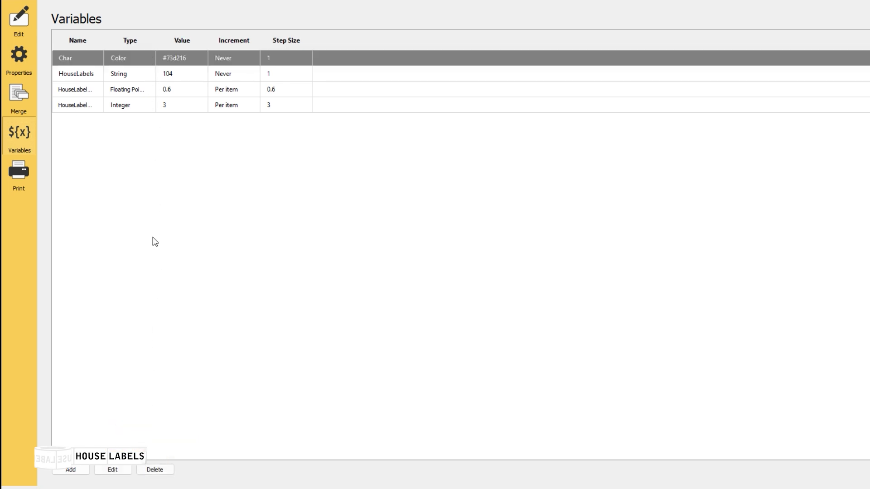
pyautogui.click(154, 470)
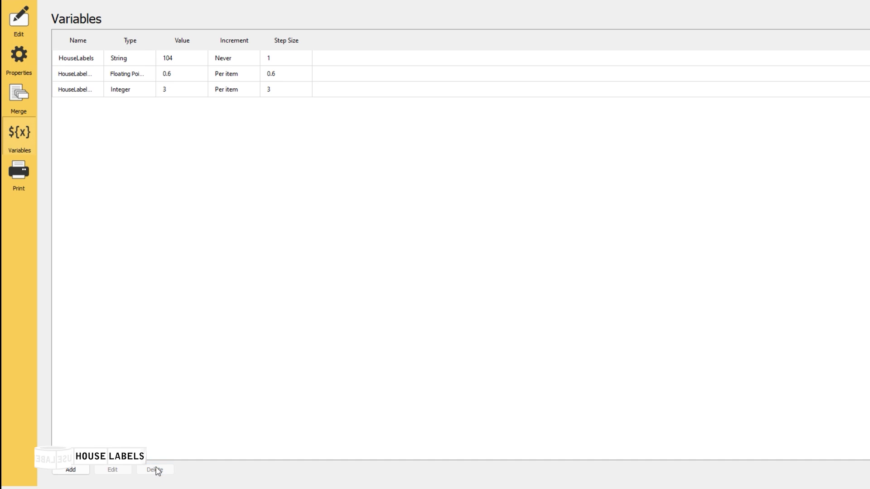
pyautogui.click(146, 75)
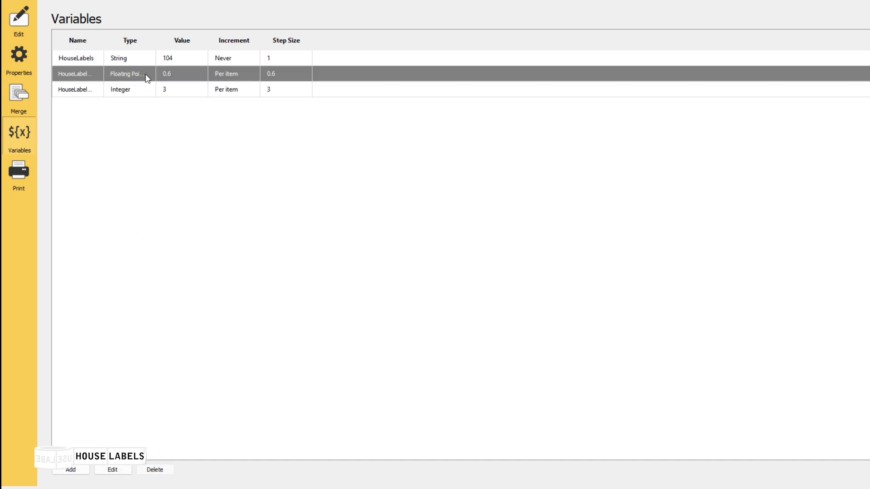
pyautogui.click(154, 470)
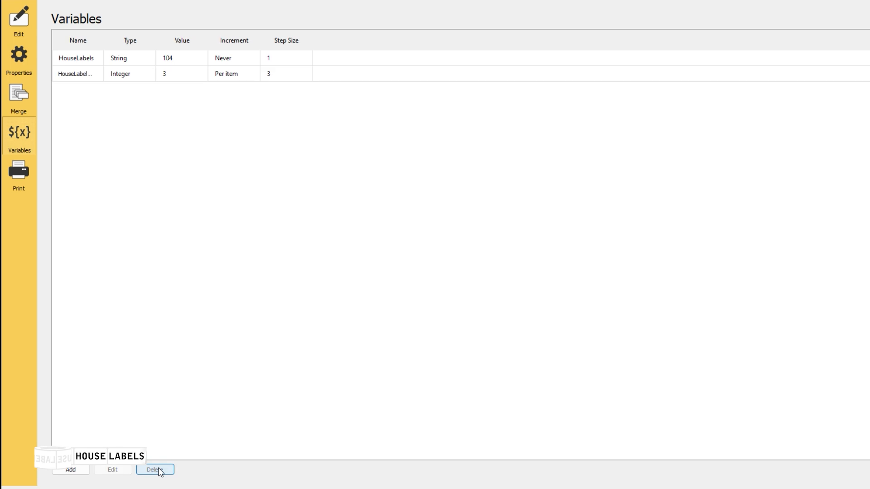
# Examine the print preview from page 1 to page 10, checking the fields of the deleted variables on each label
pyautogui.click(30, 180)
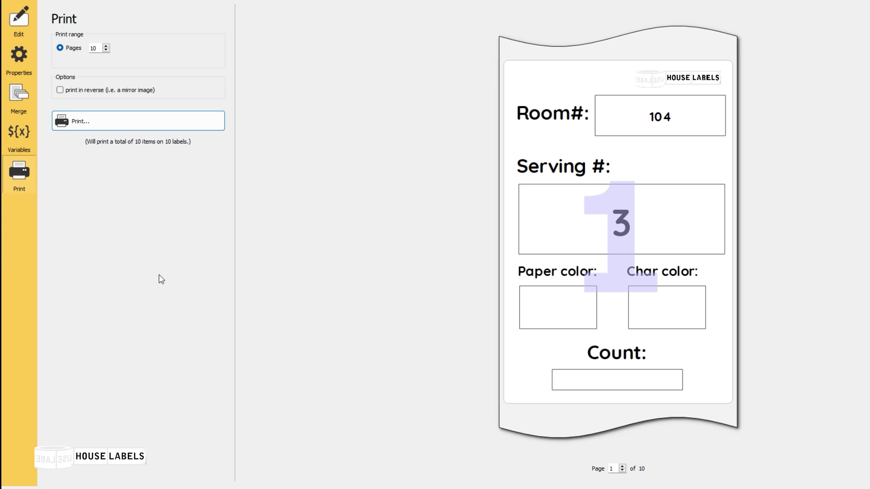
pyautogui.moveTo(613, 382)
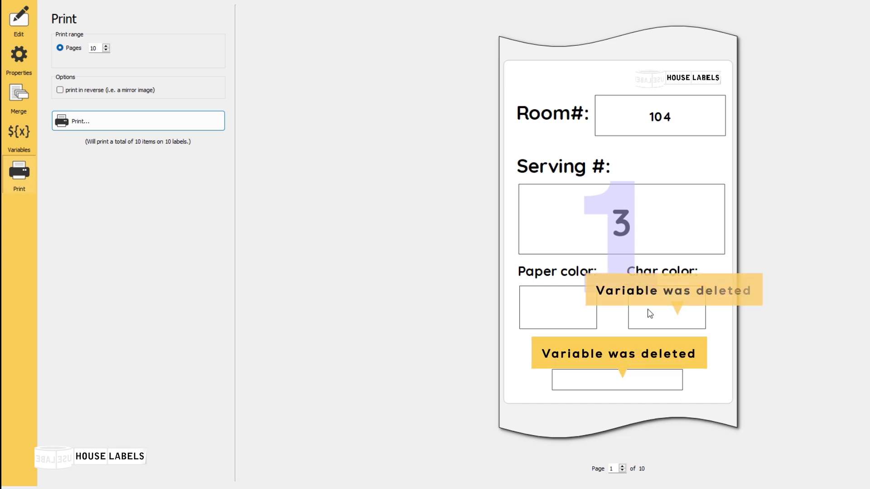
pyautogui.moveTo(575, 311)
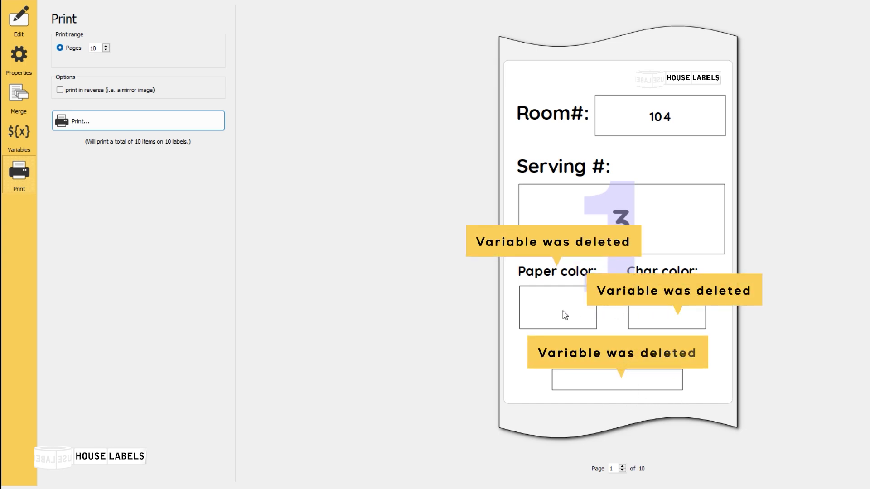
pyautogui.click(623, 467)
pyautogui.click(623, 468)
pyautogui.click(623, 467)
pyautogui.click(623, 468)
pyautogui.click(623, 467)
pyautogui.click(623, 467)
pyautogui.click(623, 467)
pyautogui.click(623, 467)
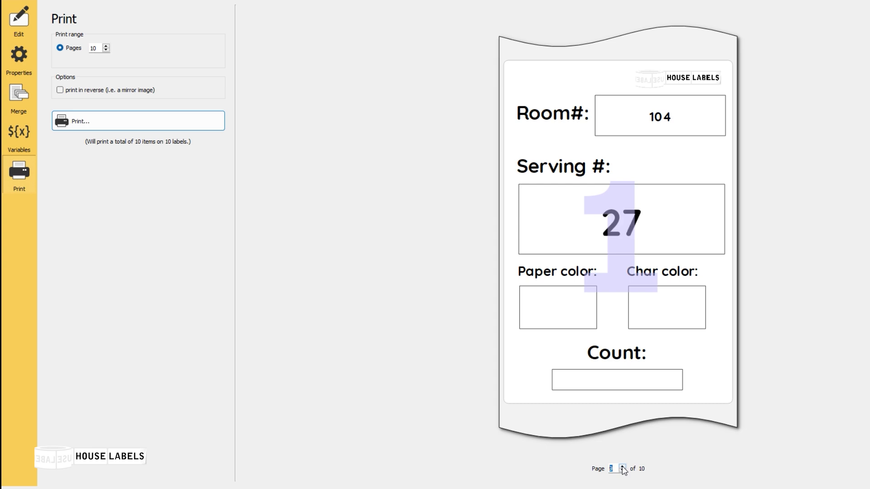
pyautogui.click(623, 467)
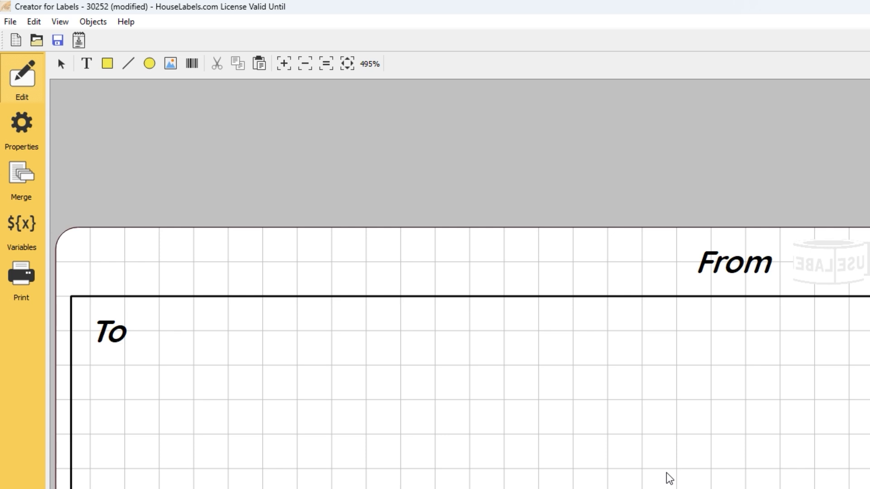
# Import Creator Info.csv as the merge source, using the format Text: Comma Separated Values (CSV), keys on line 1
pyautogui.click(22, 190)
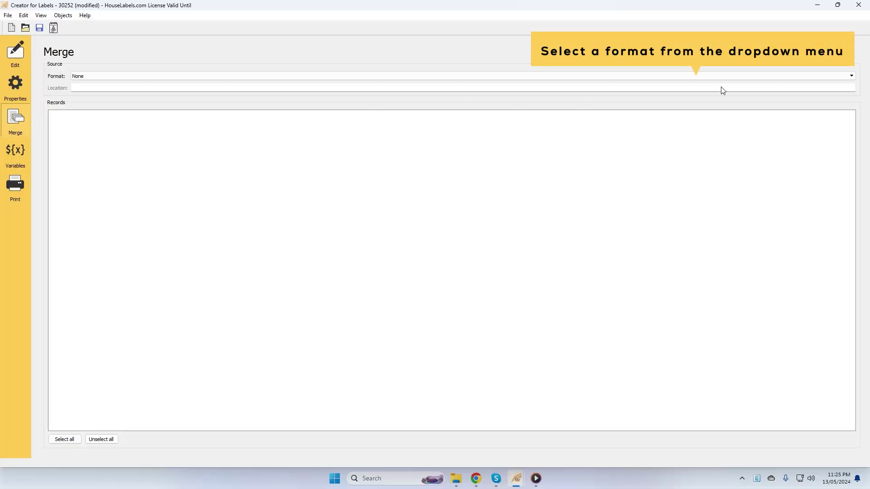
pyautogui.click(842, 75)
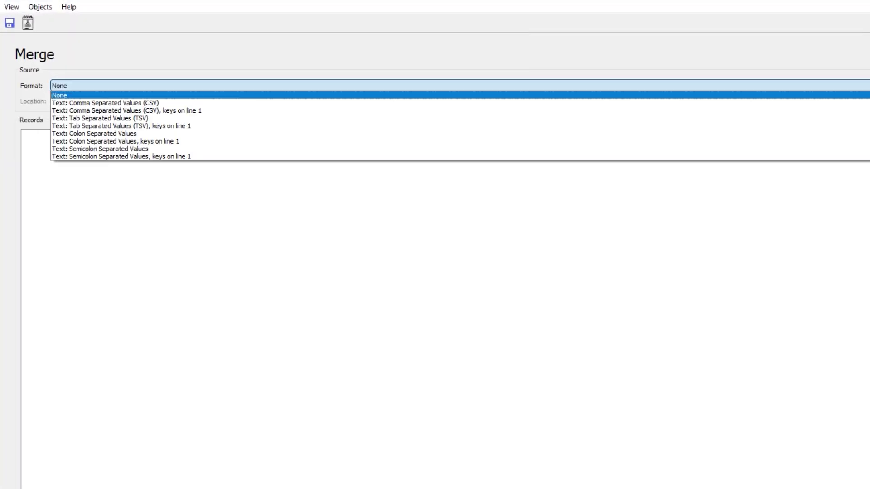
pyautogui.click(241, 112)
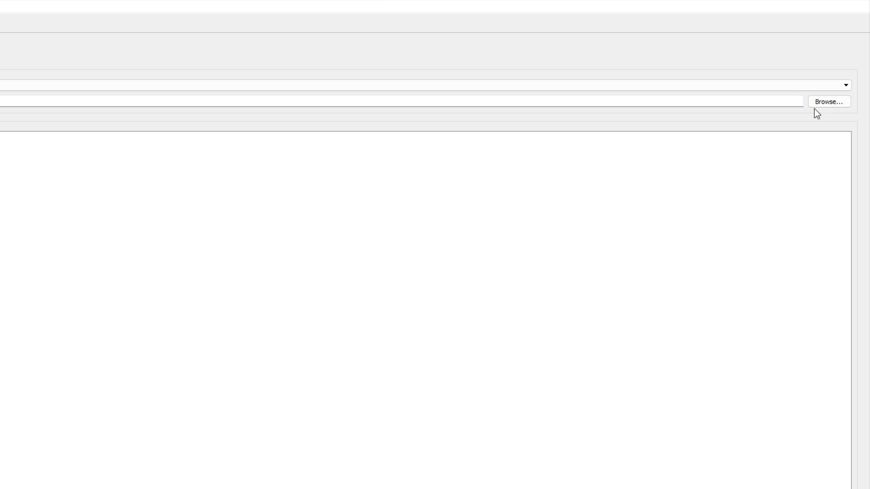
pyautogui.click(822, 103)
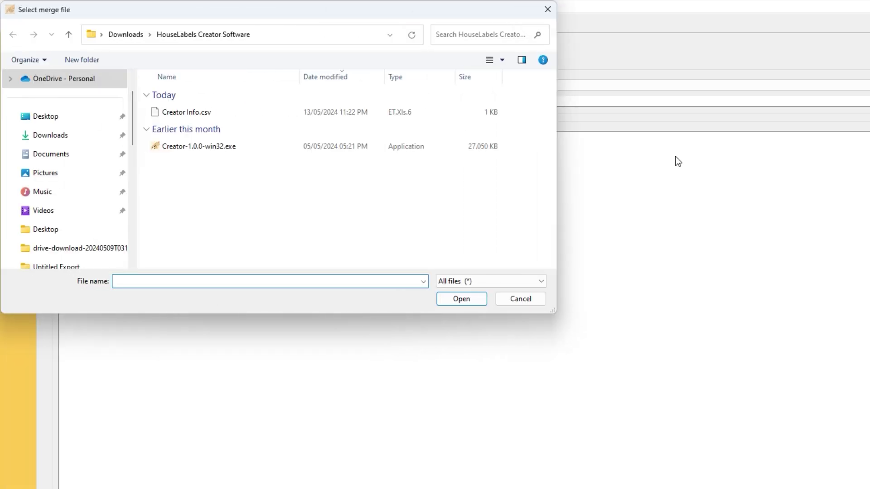
pyautogui.click(381, 119)
pyautogui.click(459, 298)
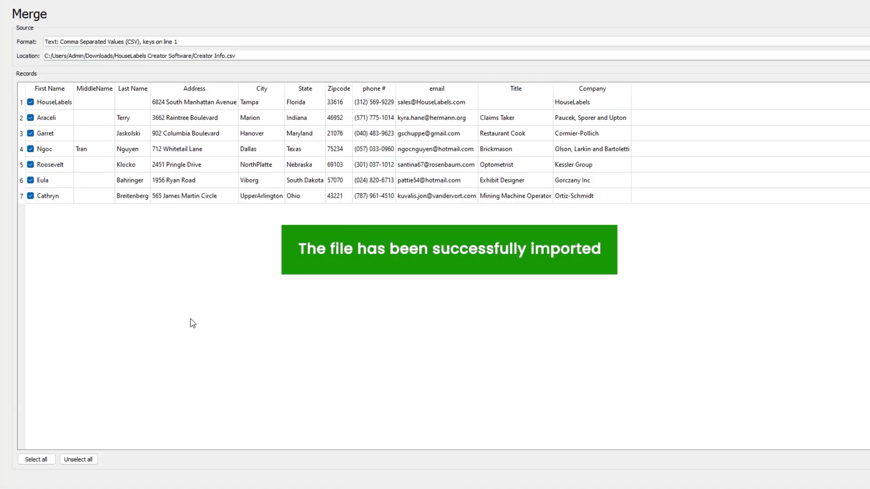
# Clear the selection of all merge records, and include only records 1, 2, 3, 4 and 7
pyautogui.click(50, 461)
pyautogui.click(79, 461)
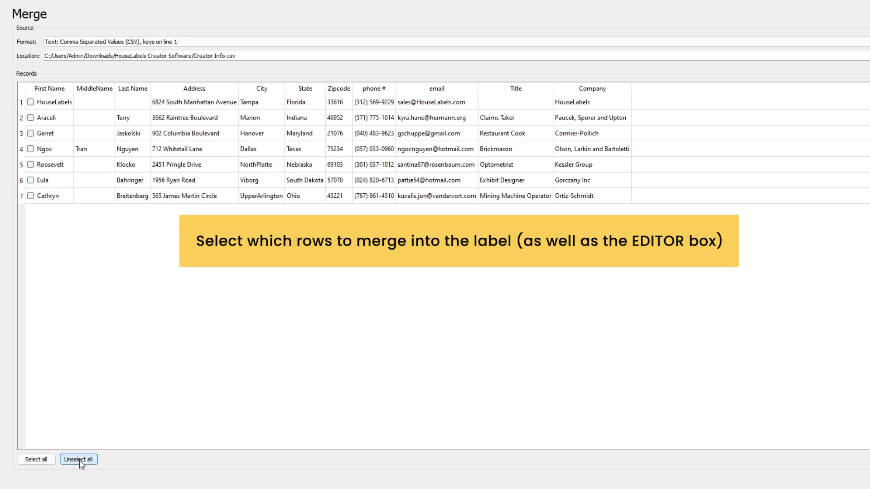
pyautogui.click(30, 102)
pyautogui.click(30, 118)
pyautogui.click(30, 134)
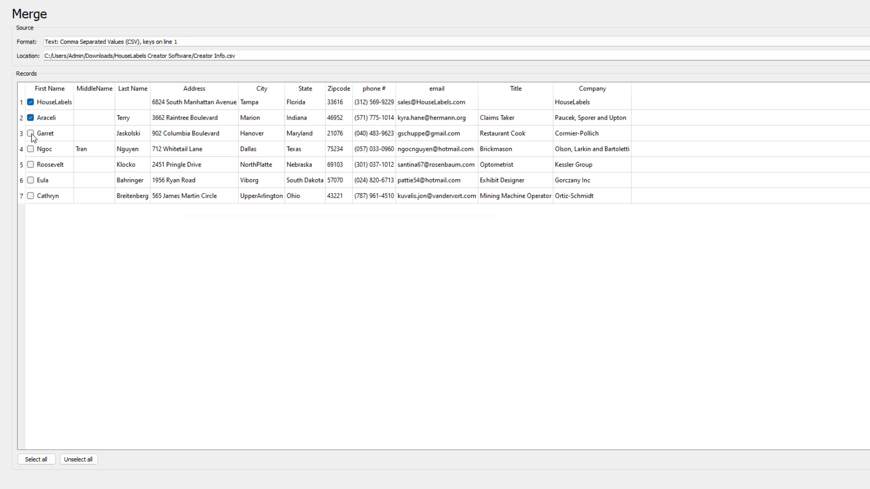
pyautogui.click(30, 149)
pyautogui.click(31, 197)
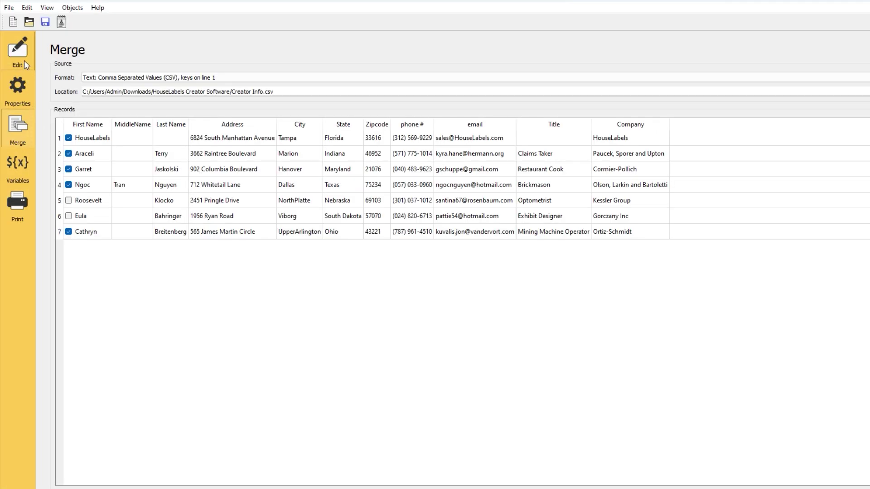
# Draw a text box on the label that fills most of the frame beside and below the To heading
pyautogui.click(19, 52)
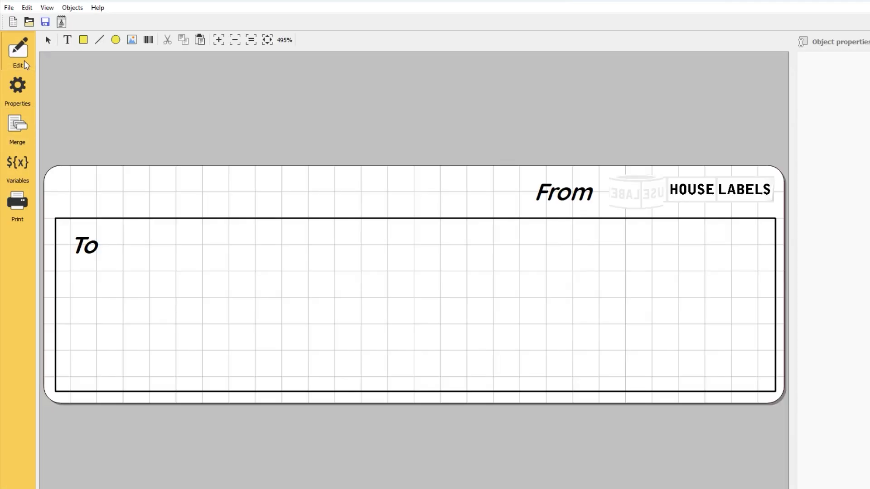
pyautogui.click(66, 40)
pyautogui.moveTo(108, 231); pyautogui.dragTo(769, 385)
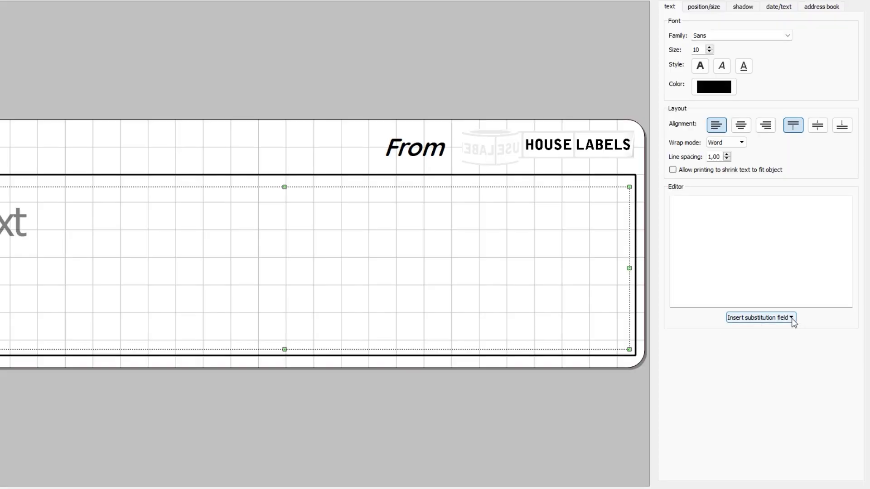
# Insert the substitution fields ${First Name}, ${MiddleName} and ${Last Name} on the first line of the new text box
pyautogui.click(867, 356)
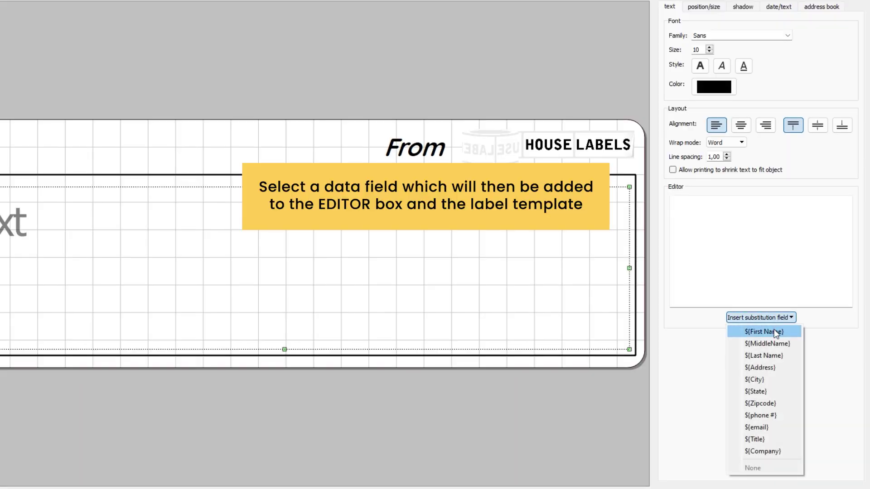
pyautogui.click(774, 331)
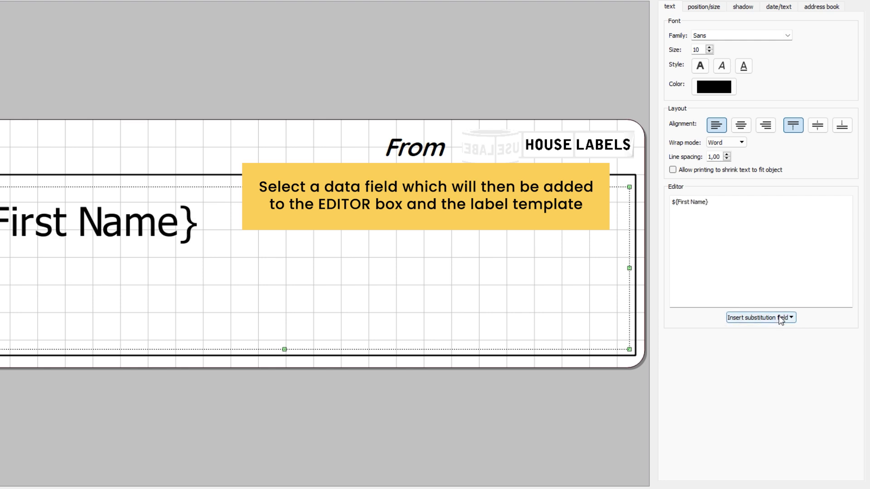
pyautogui.click(781, 319)
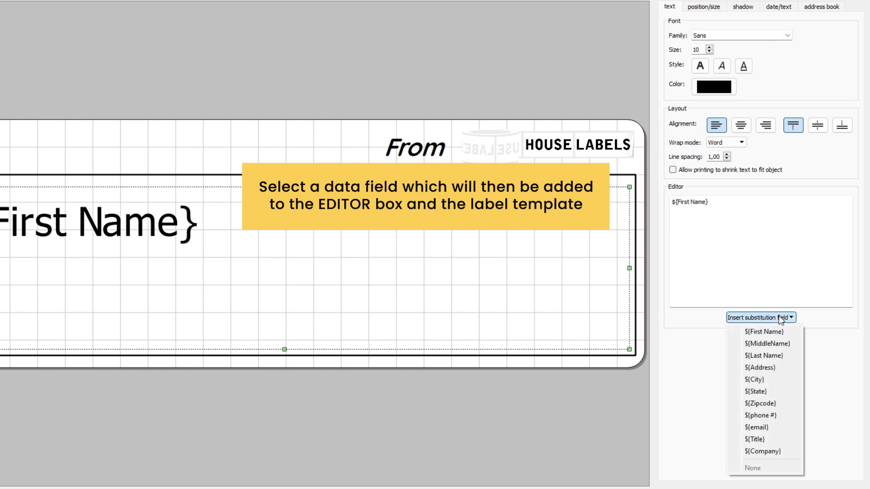
pyautogui.click(783, 343)
pyautogui.click(780, 319)
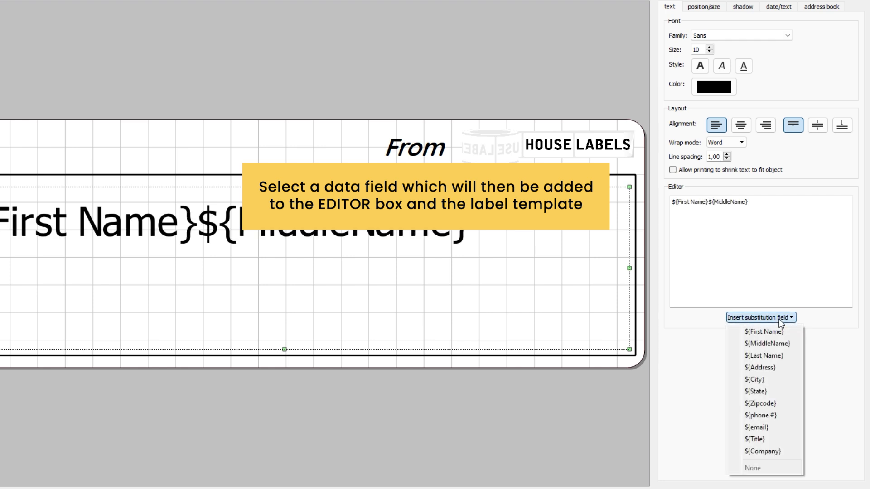
pyautogui.click(777, 356)
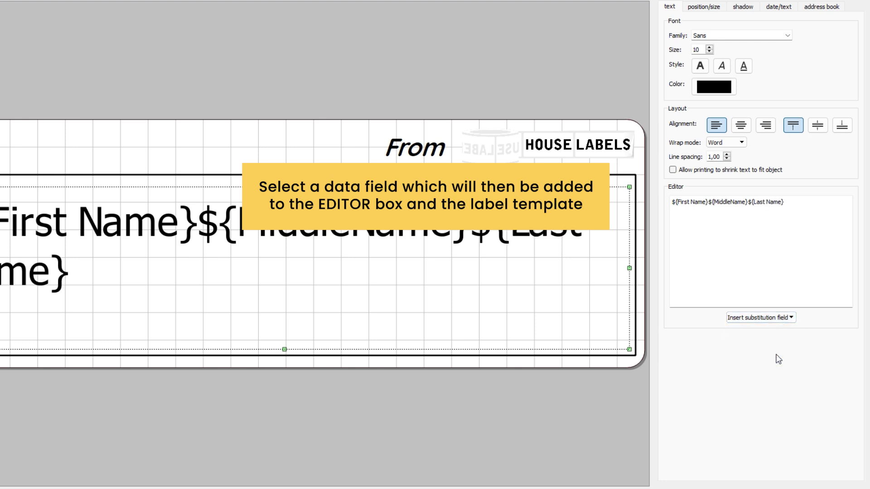
# Add the substitution field ${Address} on a second line of the text box and start a new line below it
pyautogui.click(794, 205)
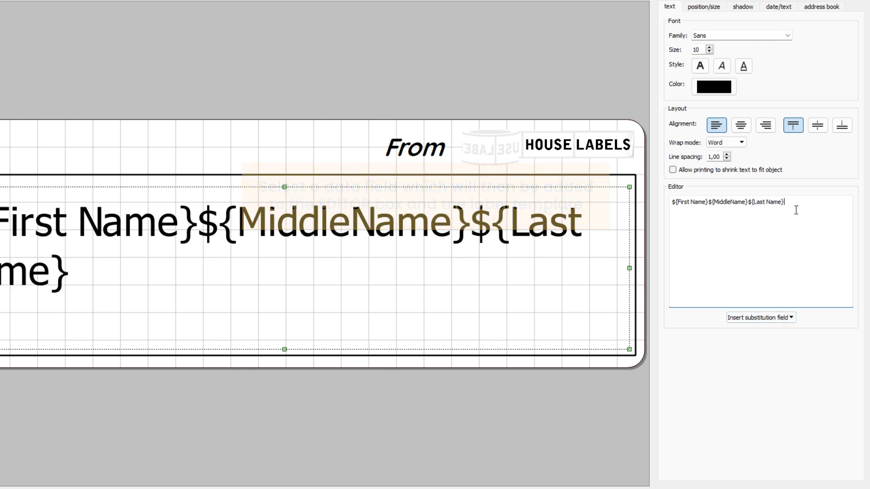
pyautogui.click(791, 319)
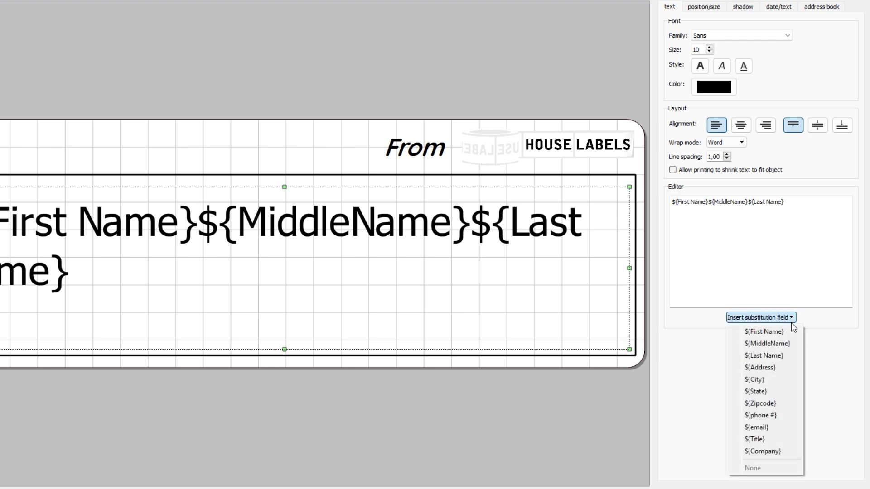
pyautogui.click(776, 368)
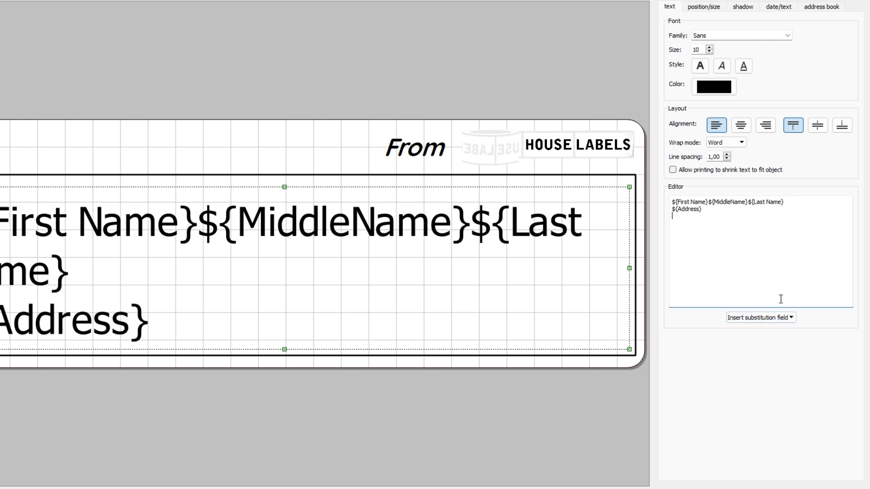
# Add the substitution fields ${State} and ${Zipcode} on separate lines below ${Address} in the text box
pyautogui.click(783, 318)
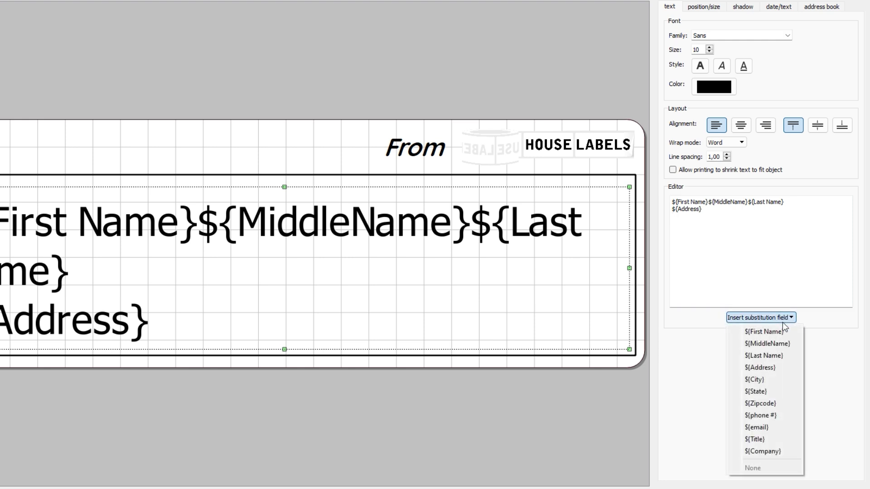
pyautogui.click(772, 392)
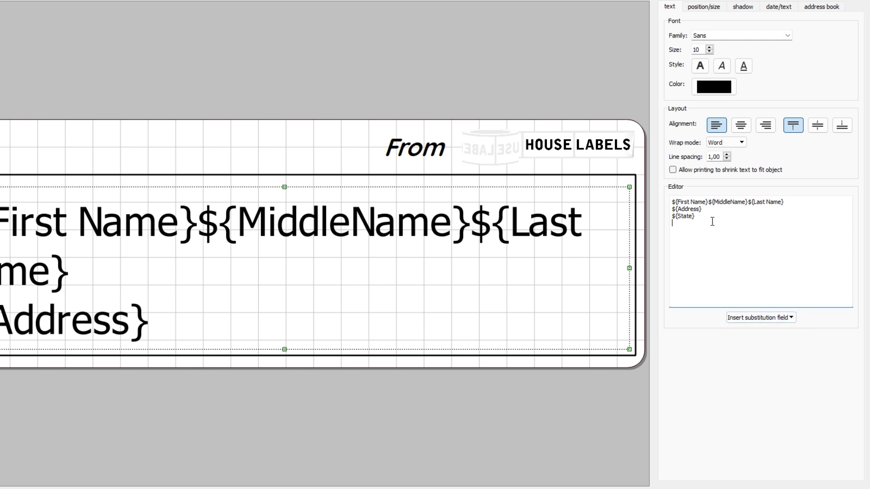
pyautogui.click(771, 317)
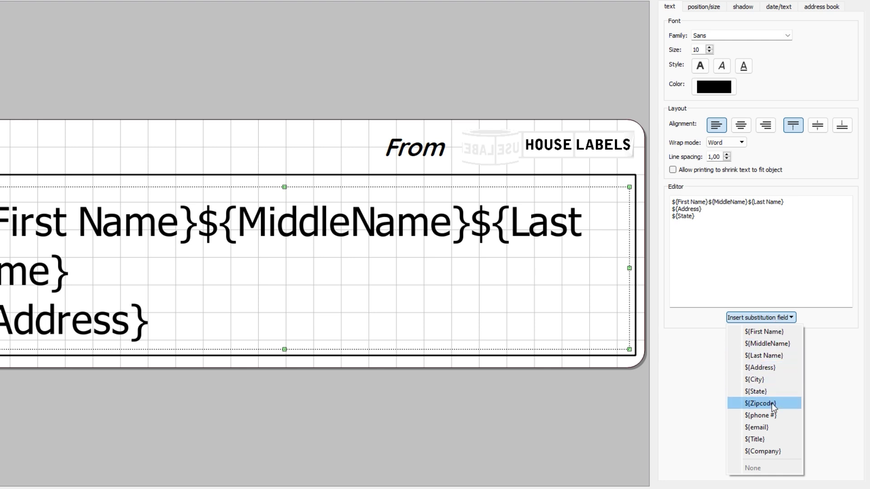
pyautogui.click(766, 403)
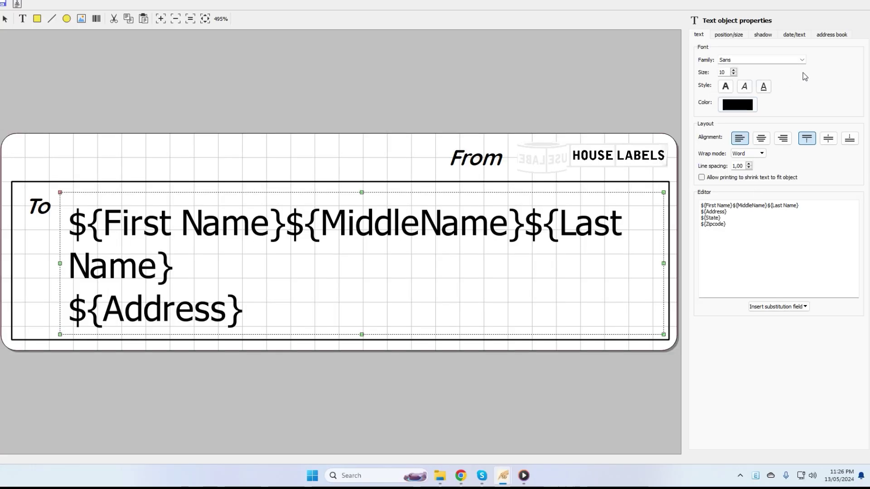
# Set the address text box's font to Quicksand at size 5
pyautogui.click(803, 61)
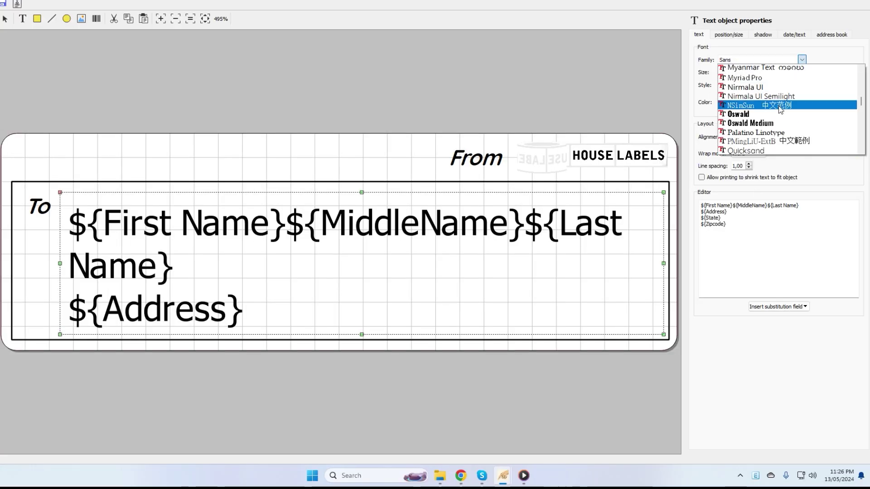
pyautogui.click(762, 154)
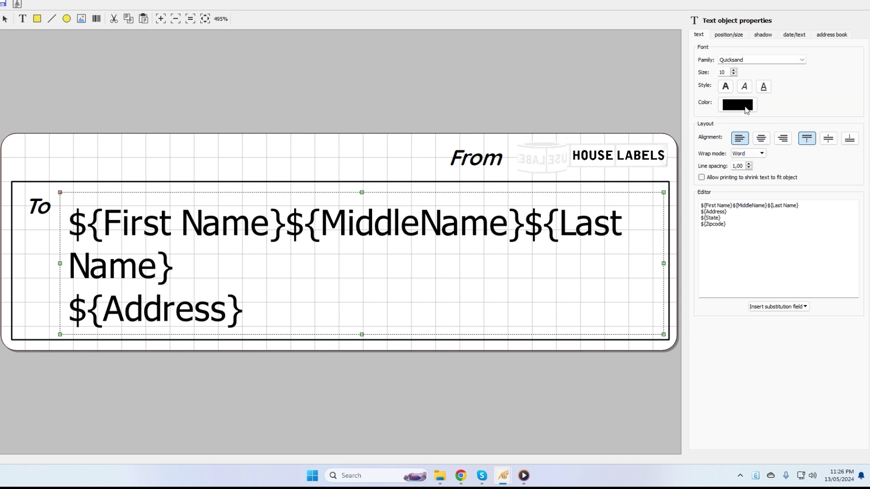
pyautogui.click(733, 74)
pyautogui.click(734, 74)
pyautogui.click(734, 74)
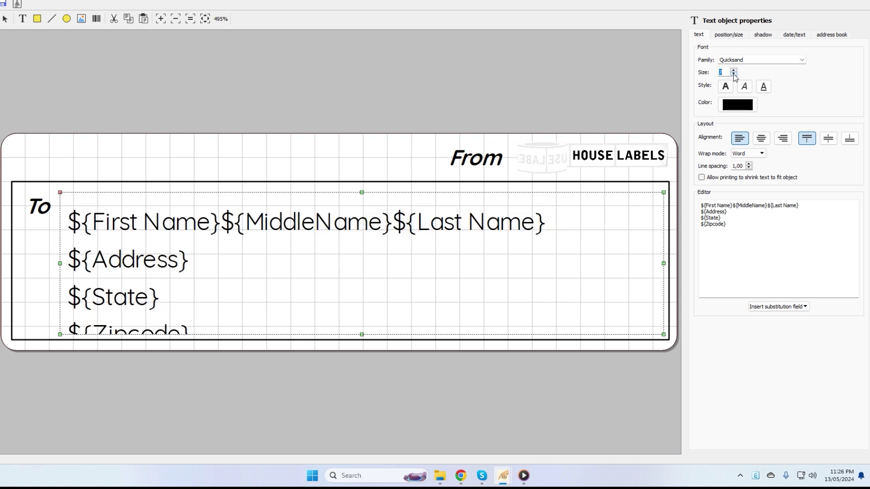
pyautogui.click(734, 74)
pyautogui.click(734, 75)
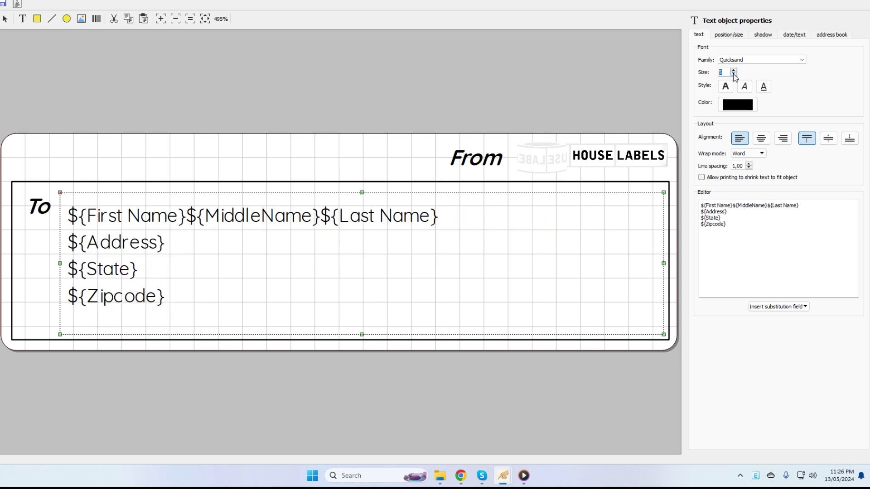
pyautogui.click(734, 75)
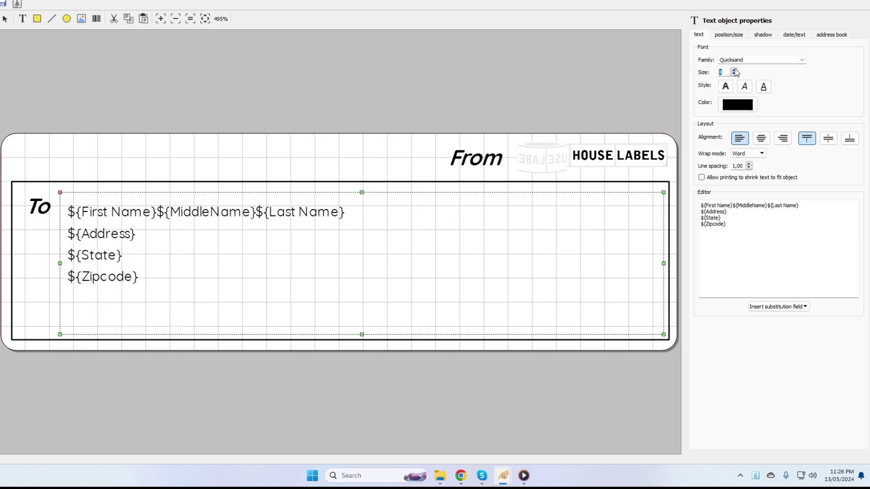
pyautogui.click(734, 70)
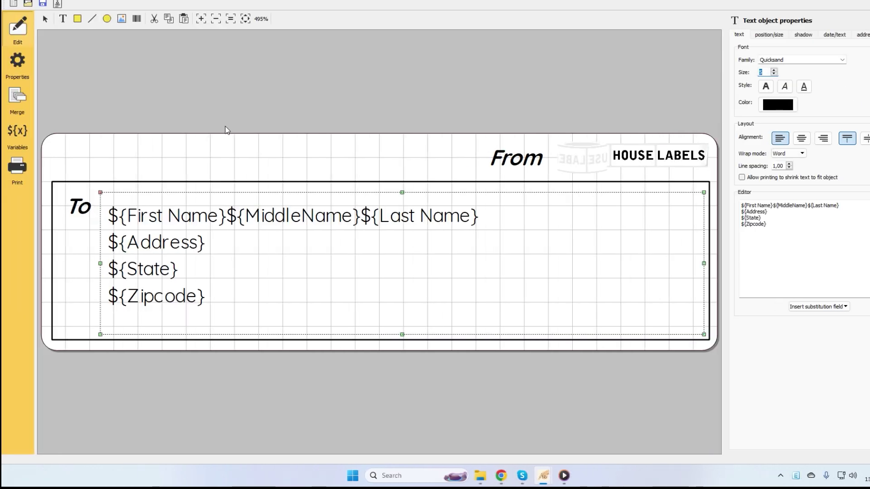
# Open the print preview and page through the merged address labels from the first to the last
pyautogui.click(24, 172)
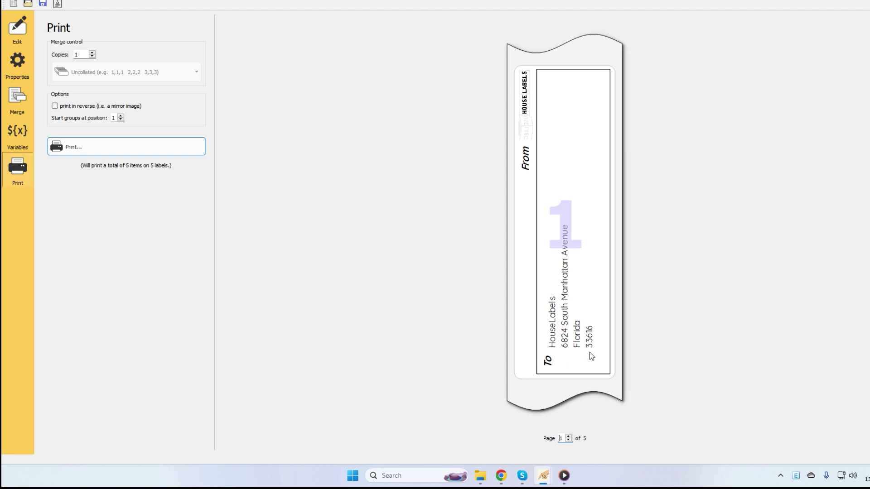
pyautogui.click(569, 437)
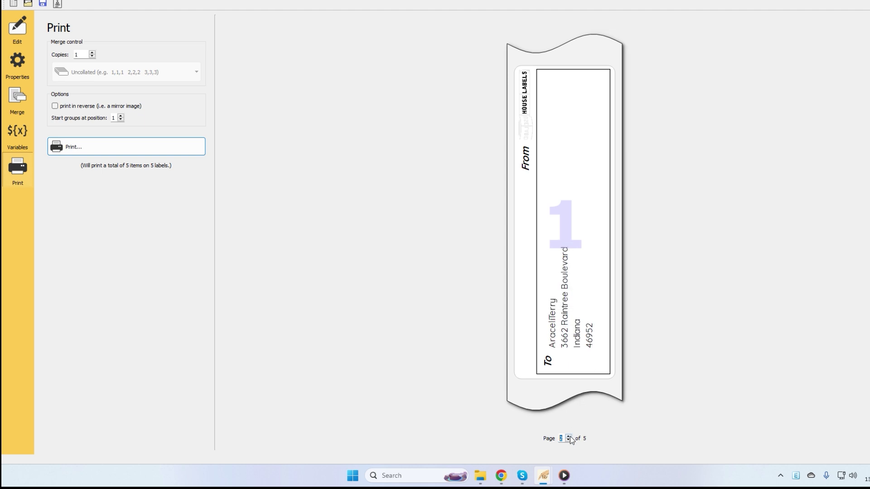
pyautogui.click(569, 437)
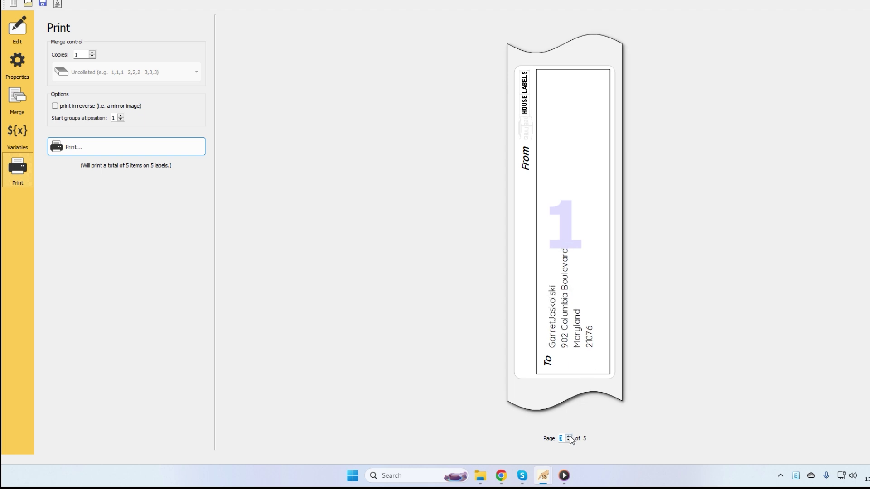
pyautogui.click(569, 437)
pyautogui.click(569, 436)
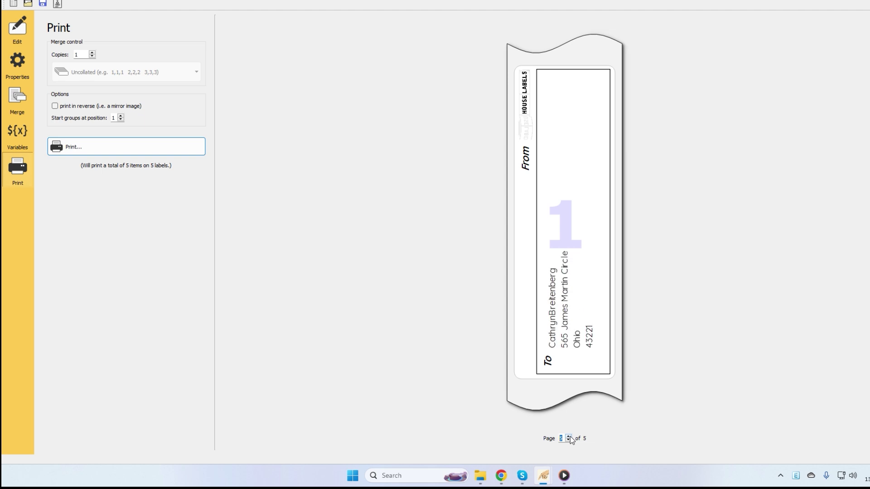